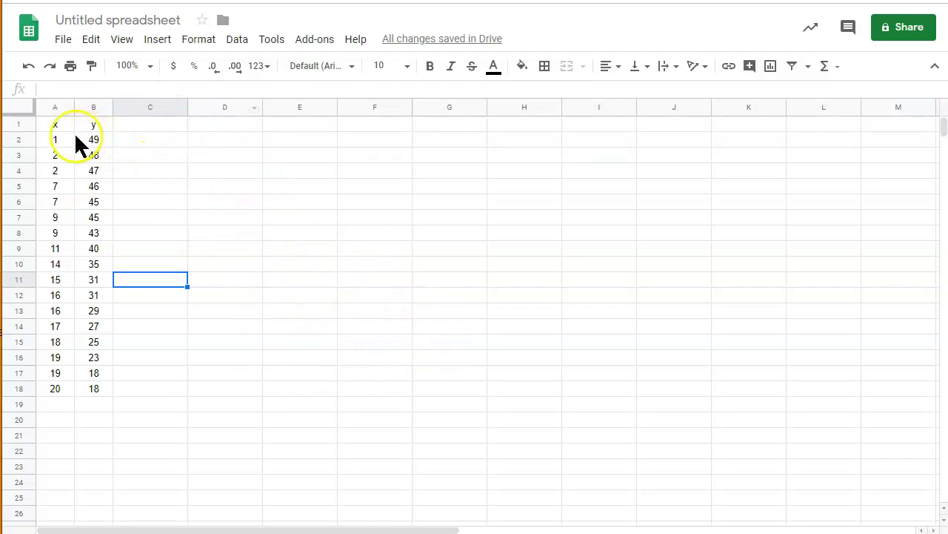
Insert a scatter chart of A1:B18, undoing an accidental row/column swap
{"action": "mouse_move", "coordinate": [54, 124]}
{"action": "left_mouse_down"}
{"action": "mouse_move", "coordinate": [96, 304]}
{"action": "mouse_move", "coordinate": [93, 388]}
{"action": "left_mouse_up"}
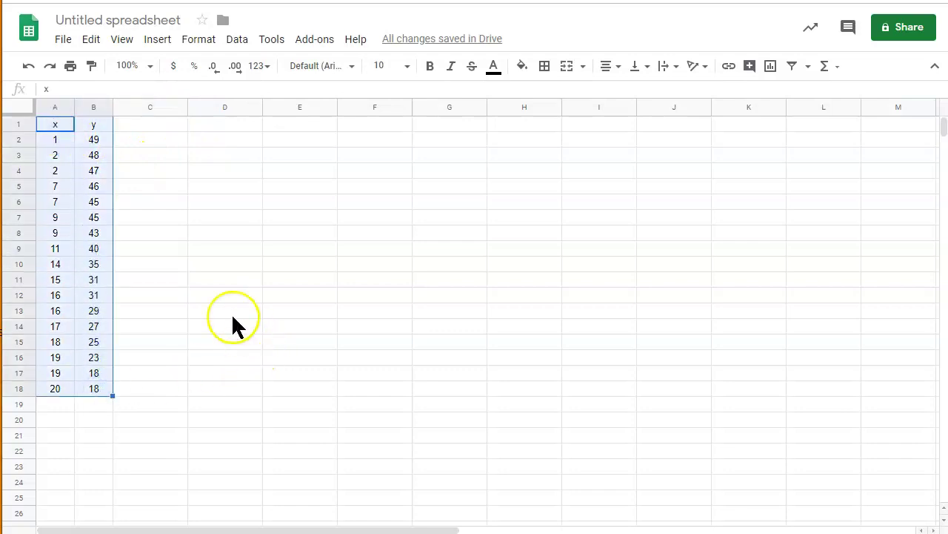
{"action": "left_click", "coordinate": [157, 38]}
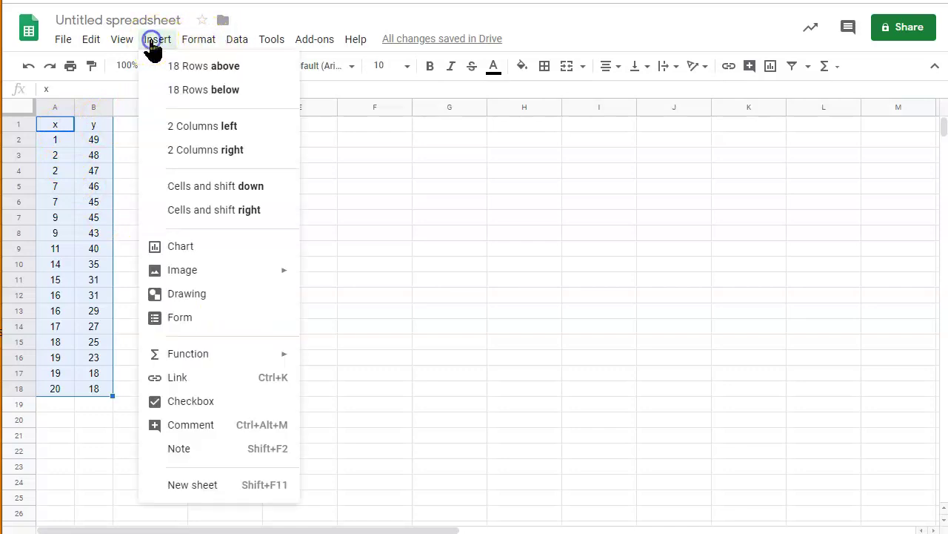
{"action": "left_click", "coordinate": [182, 246]}
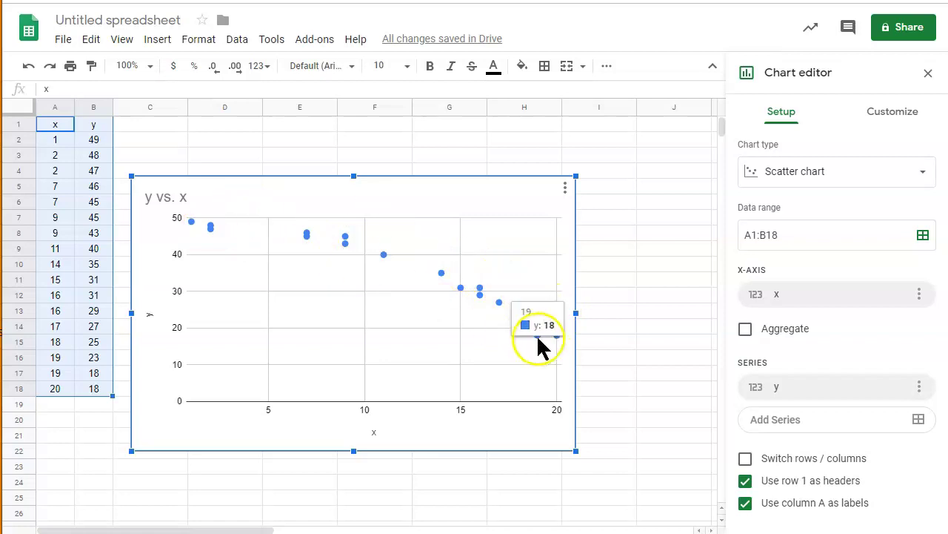
{"action": "left_click", "coordinate": [921, 171]}
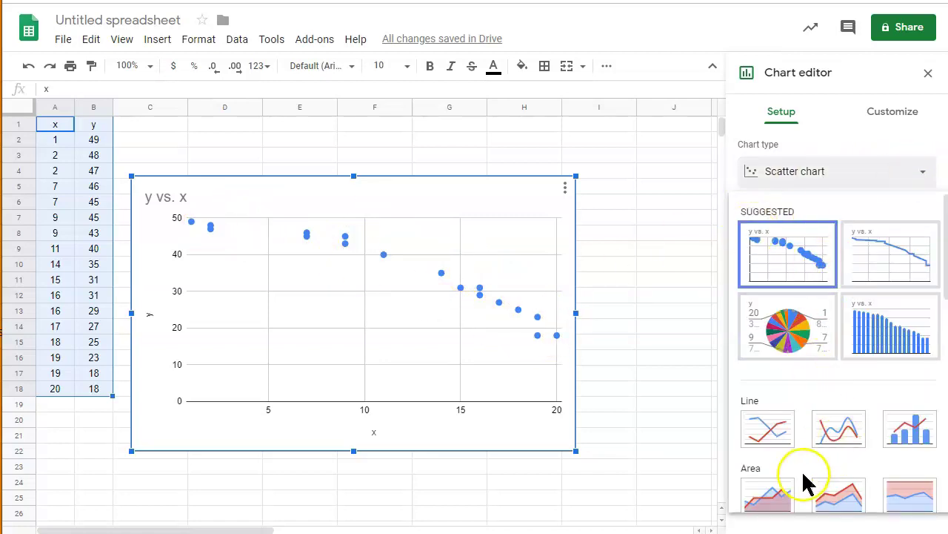
{"action": "left_click", "coordinate": [788, 254]}
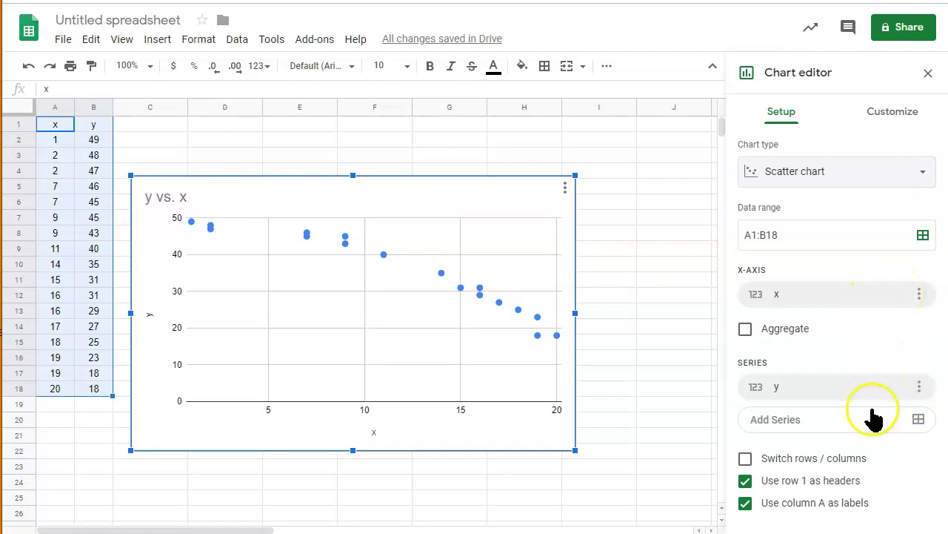
{"action": "left_click", "coordinate": [745, 458]}
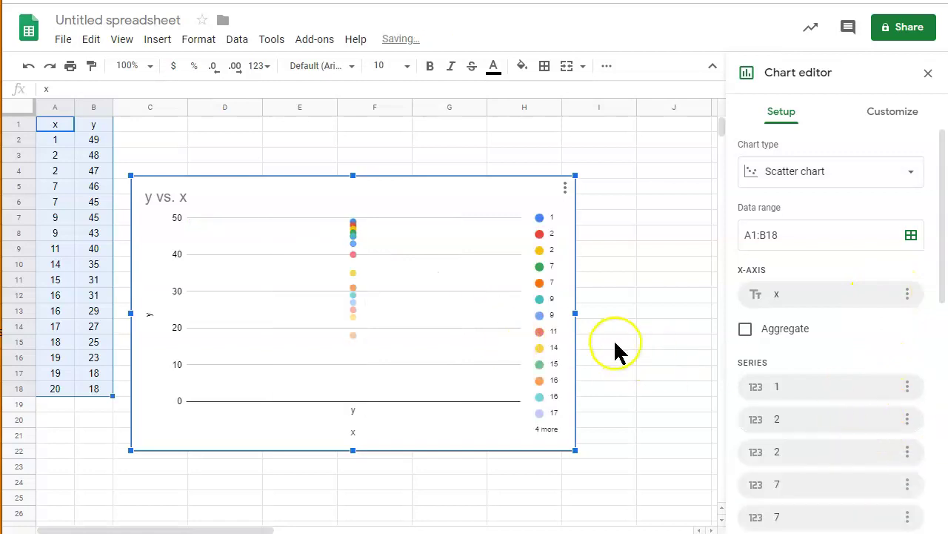
{"action": "key", "text": "ctrl+z"}
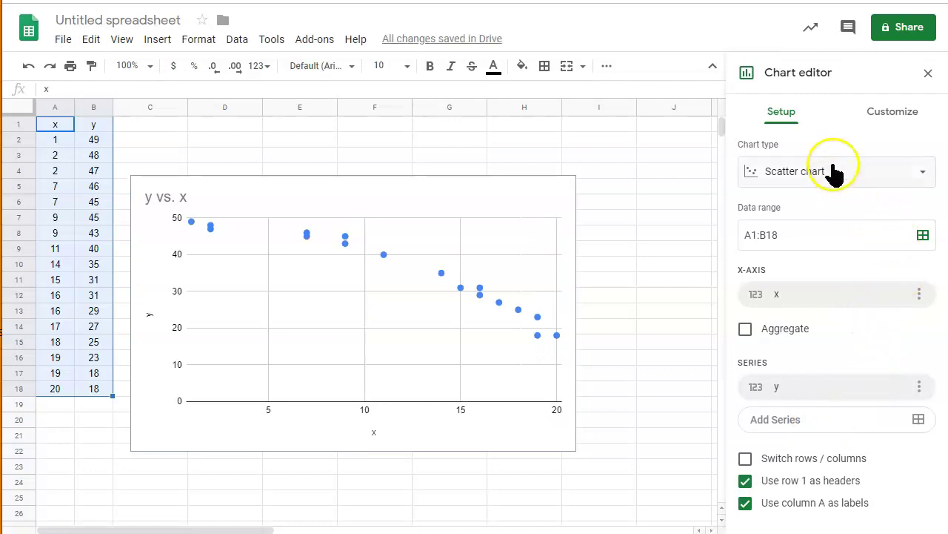
Add a series trendline labelled with its equation and showing R² in the legend
{"action": "left_click", "coordinate": [897, 114]}
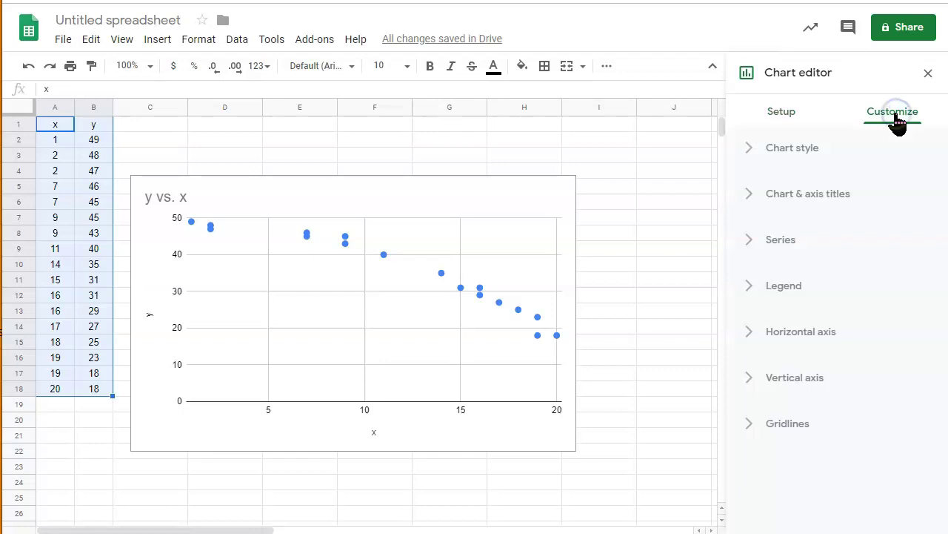
{"action": "left_click", "coordinate": [750, 285]}
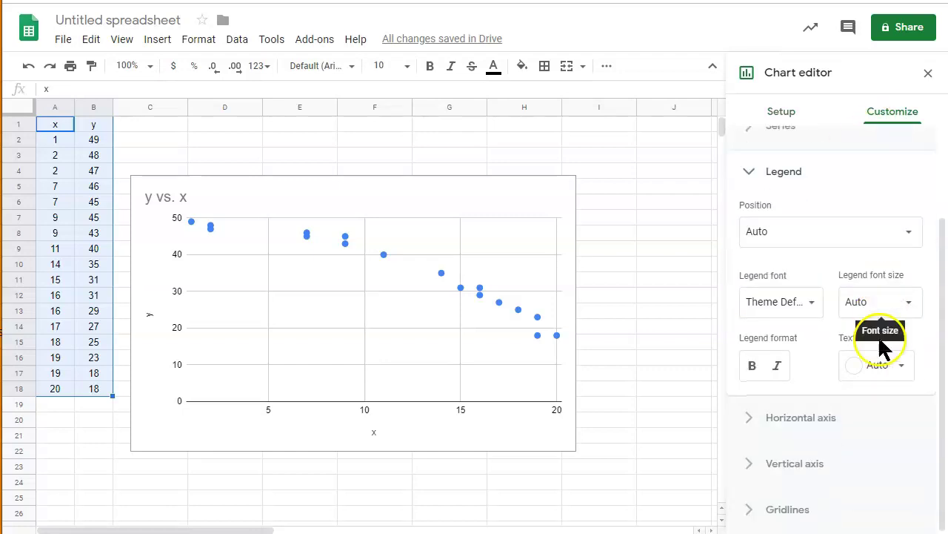
{"action": "scroll", "coordinate": [815, 378], "scroll_direction": "down", "scroll_amount": 2}
{"action": "scroll", "coordinate": [811, 378], "scroll_direction": "up", "scroll_amount": 2}
{"action": "left_click", "coordinate": [749, 239]}
{"action": "scroll", "coordinate": [896, 315], "scroll_direction": "down", "scroll_amount": 4}
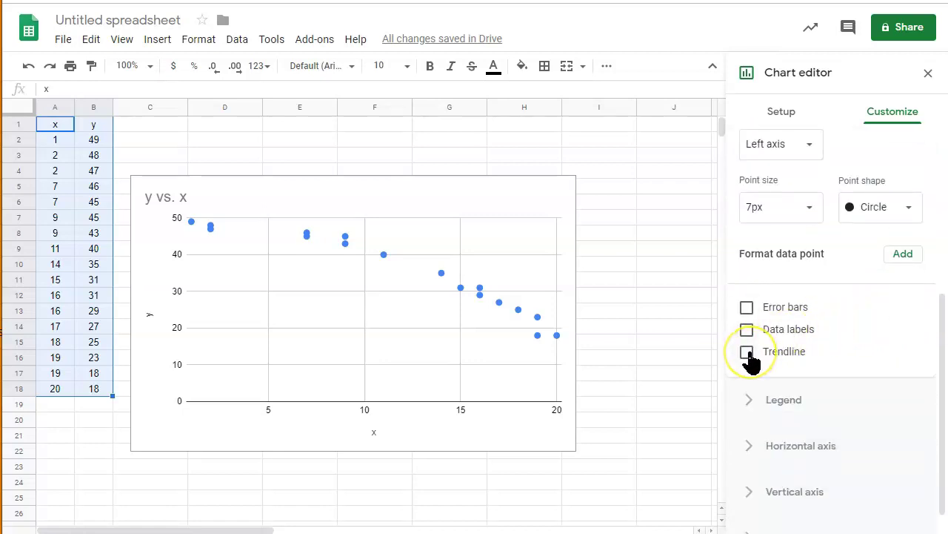
{"action": "left_click", "coordinate": [747, 352]}
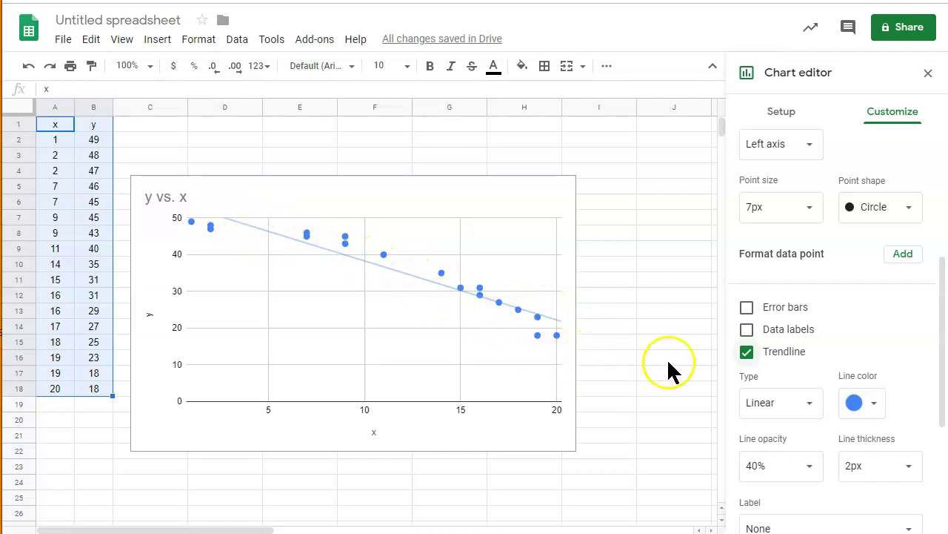
{"action": "scroll", "coordinate": [863, 329], "scroll_direction": "down", "scroll_amount": 1}
{"action": "scroll", "coordinate": [864, 331], "scroll_direction": "down", "scroll_amount": 1}
{"action": "left_click", "coordinate": [804, 380]}
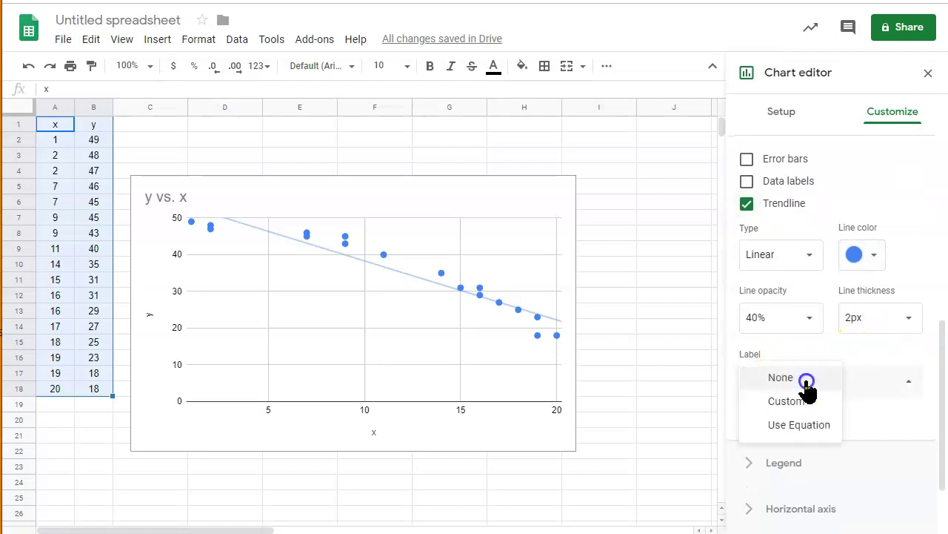
{"action": "left_click", "coordinate": [792, 425]}
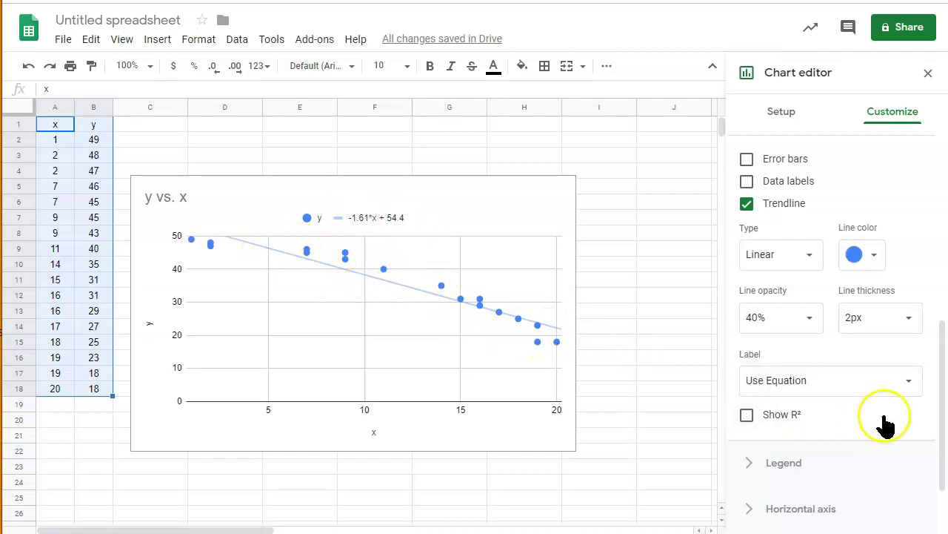
{"action": "left_click", "coordinate": [747, 414]}
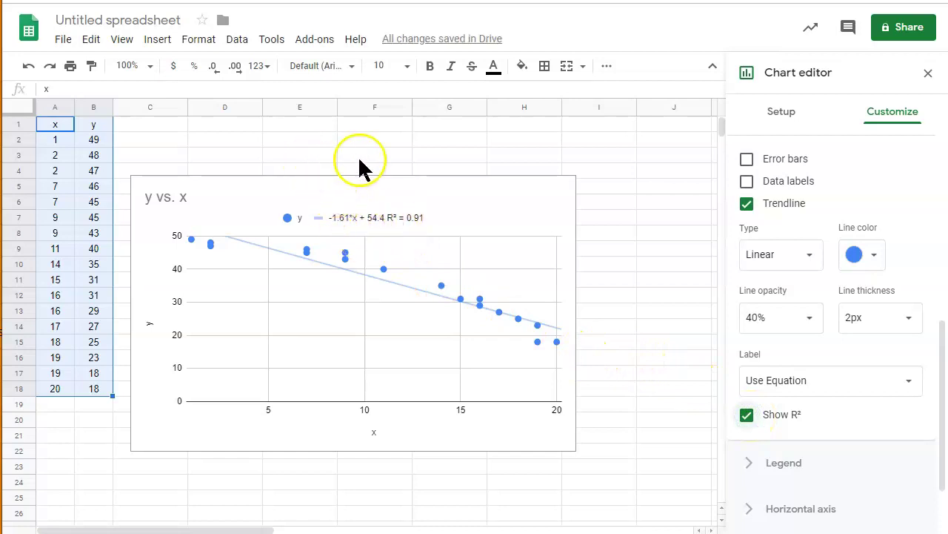
Enter the label y=-1.61x+54.4 in cell E2
{"action": "left_click", "coordinate": [286, 465]}
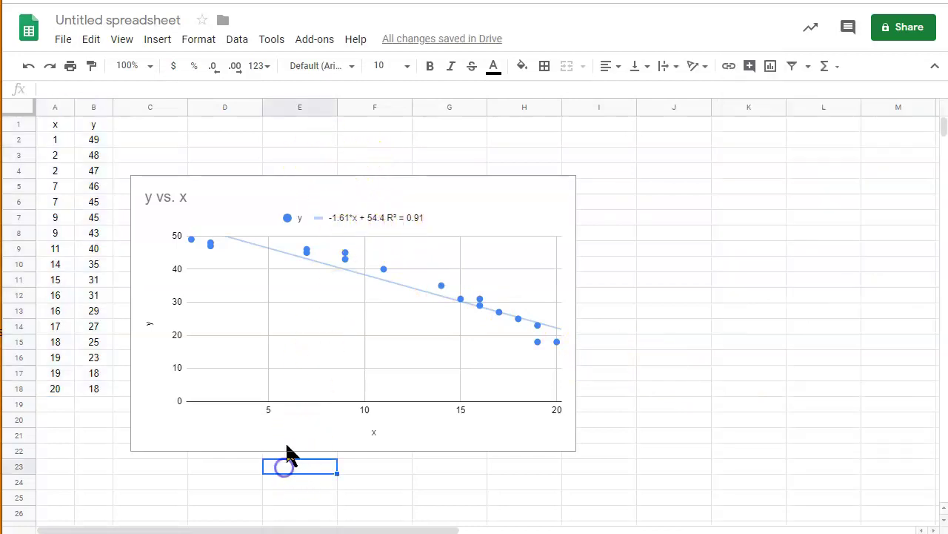
{"action": "left_click", "coordinate": [300, 139]}
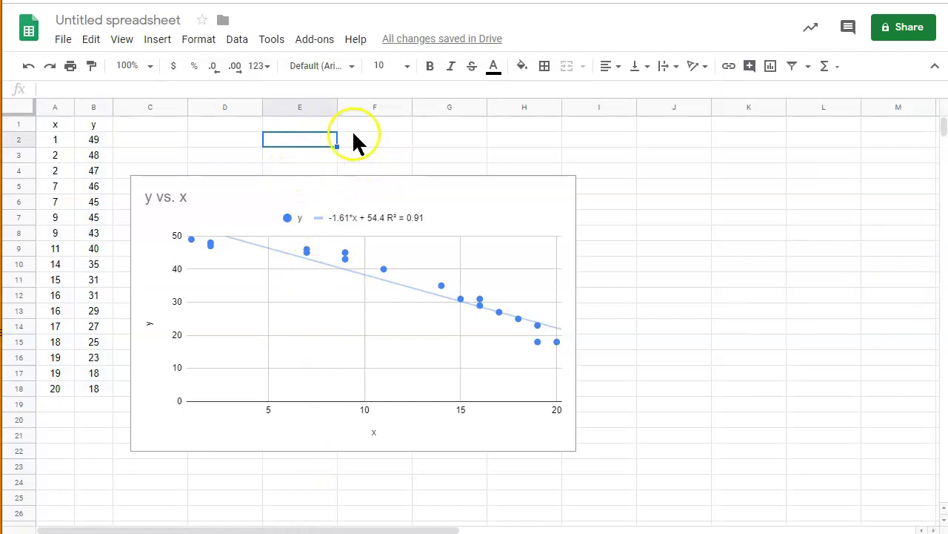
{"action": "type", "text": "y="}
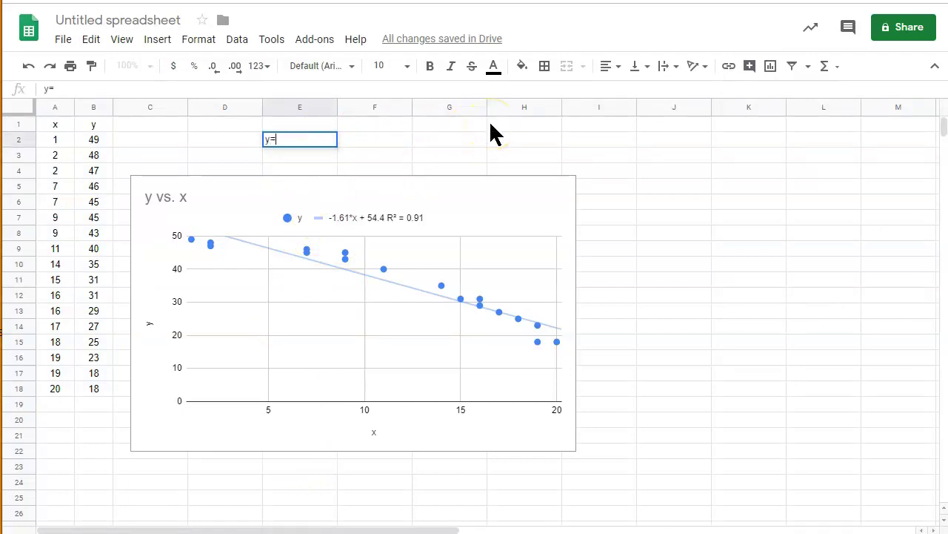
{"action": "type", "text": "1.61"}
{"action": "type", "text": "x"}
{"action": "type", "text": "+54.4"}
{"action": "left_click", "coordinate": [435, 126]}
Move the chart slightly lower and enter R^2 = 0.91 in E3
{"action": "left_click", "coordinate": [292, 154]}
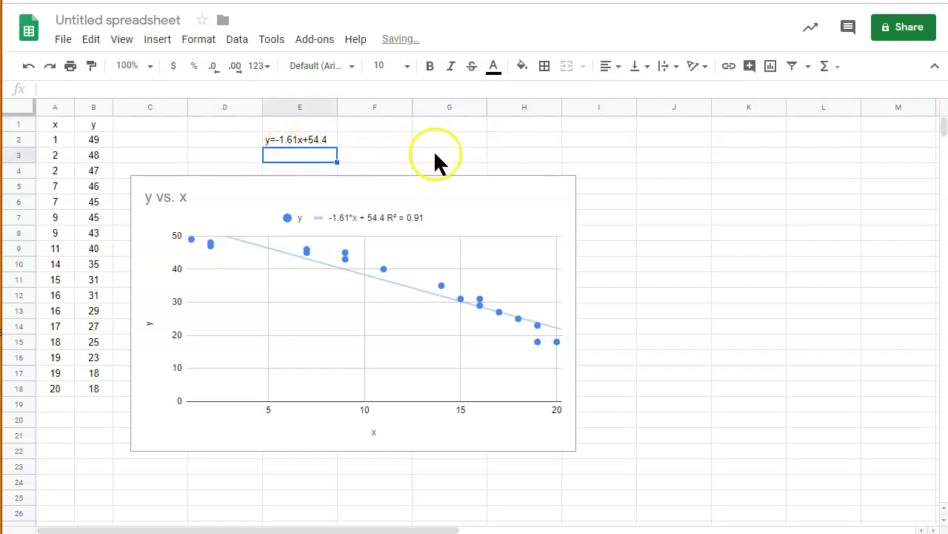
{"action": "left_click", "coordinate": [439, 182]}
{"action": "left_click_drag", "start_coordinate": [439, 181], "coordinate": [442, 200]}
{"action": "left_click", "coordinate": [296, 156]}
{"action": "double_click", "coordinate": [293, 157]}
{"action": "type", "text": "R"}
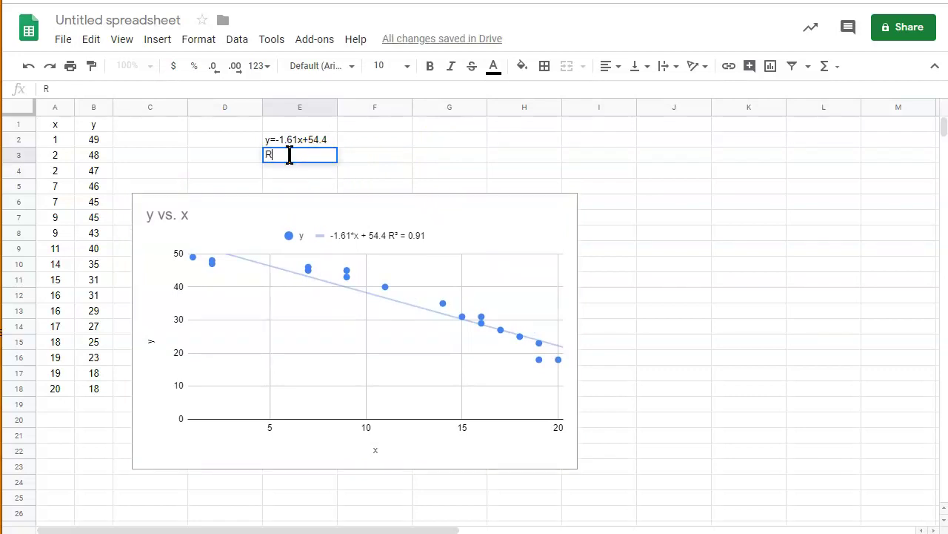
{"action": "type", "text": "^2 ="}
{"action": "left_click", "coordinate": [315, 157]}
{"action": "type", "text": "0."}
{"action": "type", "text": "91"}
{"action": "left_click", "coordinate": [422, 152]}
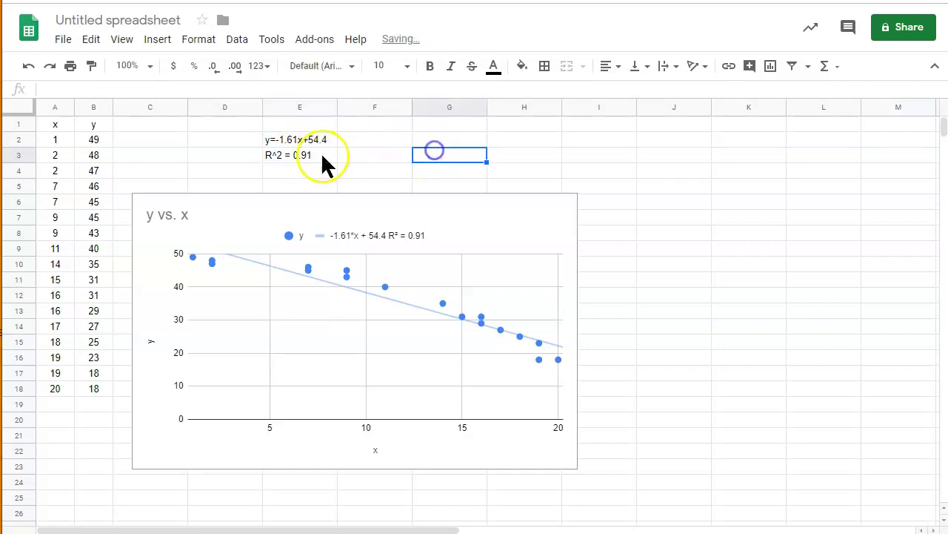
Enter 'r = square root of R^2' in E4, correcting a typo at the end
{"action": "left_click", "coordinate": [293, 171]}
{"action": "type", "text": "r"}
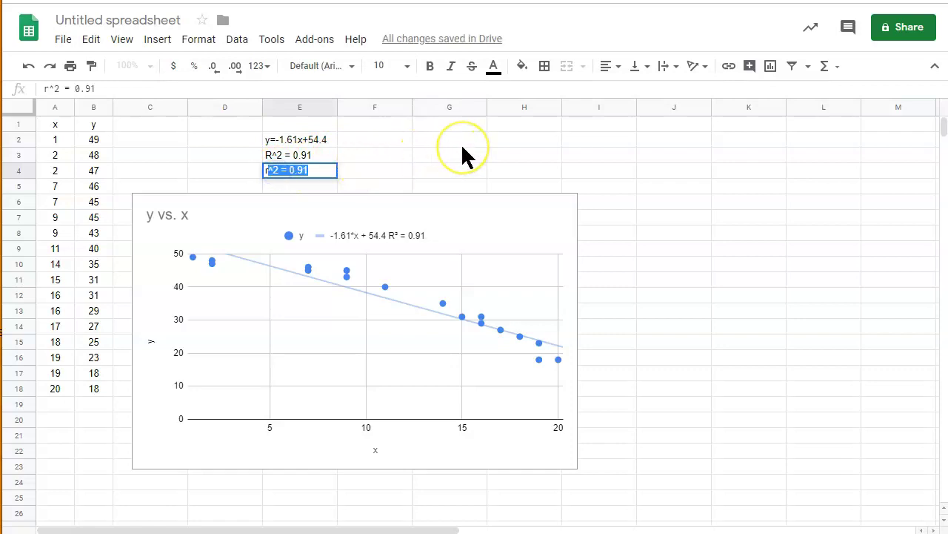
{"action": "key", "text": "Delete"}
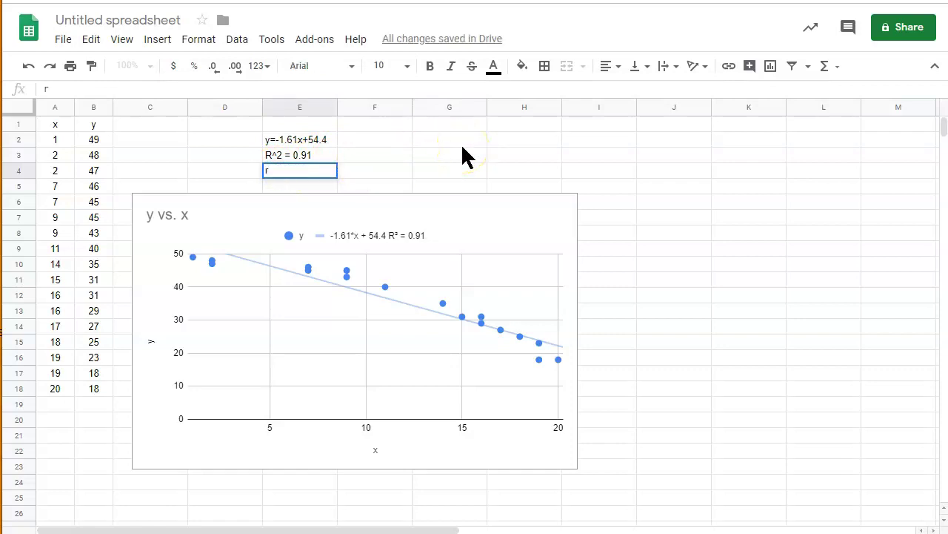
{"action": "type", "text": "="}
{"action": "type", "text": "="}
{"action": "type", "text": "square r"}
{"action": "type", "text": "oot of "}
{"action": "type", "text": "R62"}
{"action": "key", "text": "BackSpace"}
{"action": "key", "text": "BackSpace"}
{"action": "type", "text": "2"}
{"action": "left_click", "coordinate": [547, 186]}
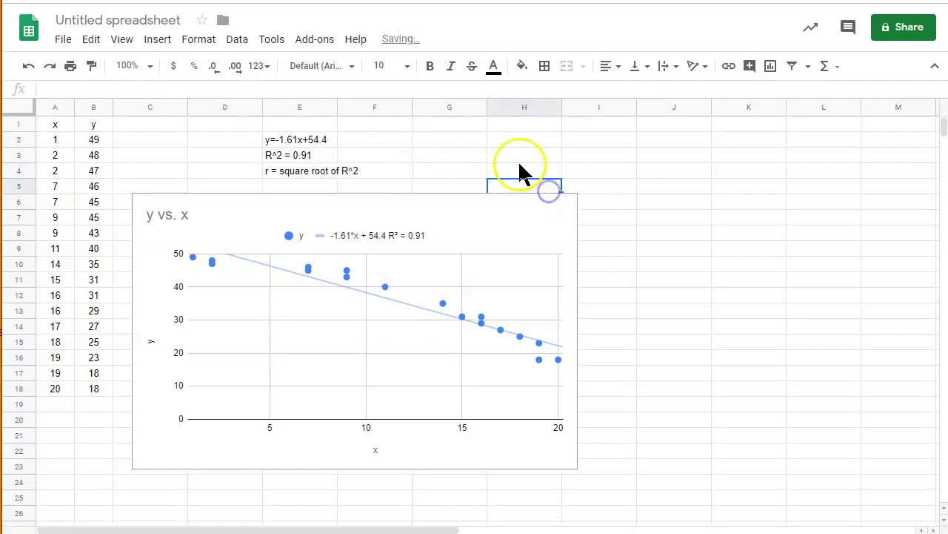
Widen column E and enter =SQRT(0.91) in F4, showing 0.9539392014
{"action": "left_click", "coordinate": [338, 109]}
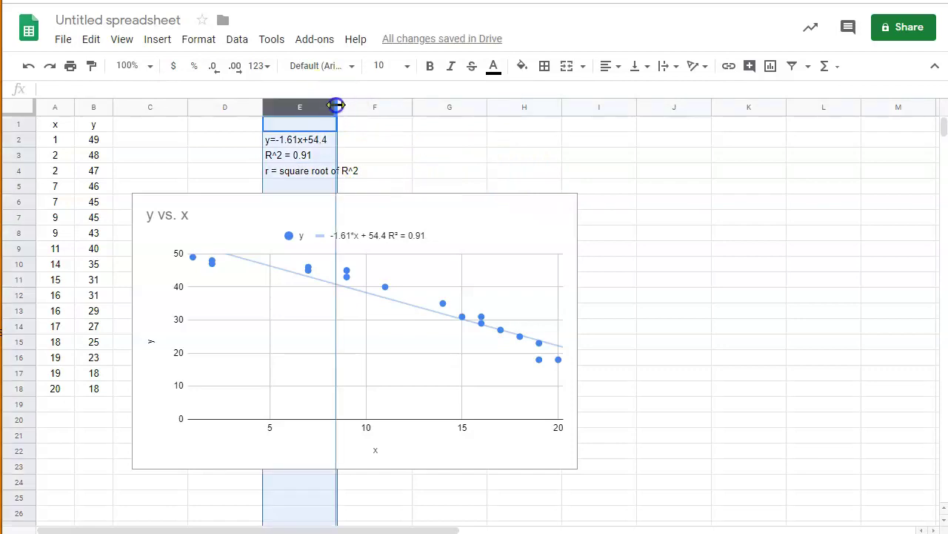
{"action": "left_click_drag", "start_coordinate": [337, 109], "coordinate": [362, 112]}
{"action": "left_click", "coordinate": [389, 170]}
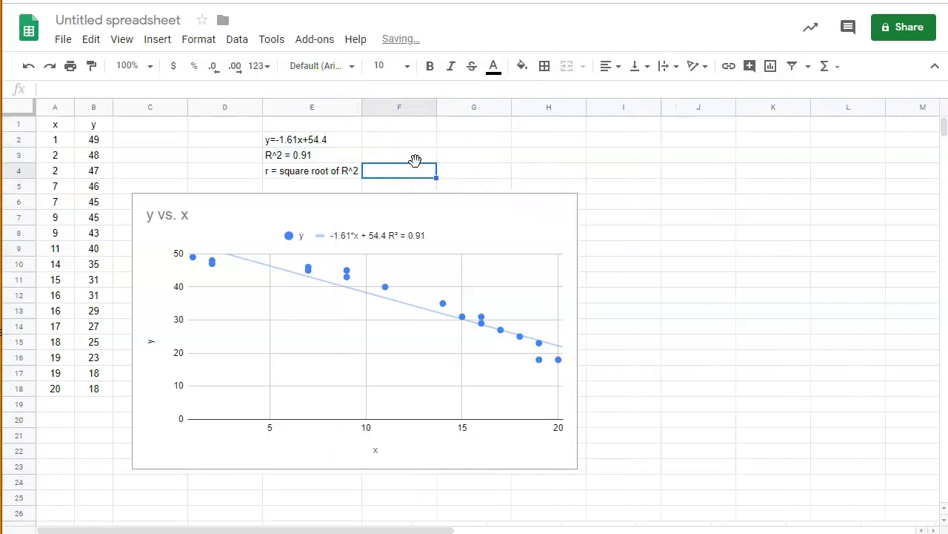
{"action": "type", "text": "="}
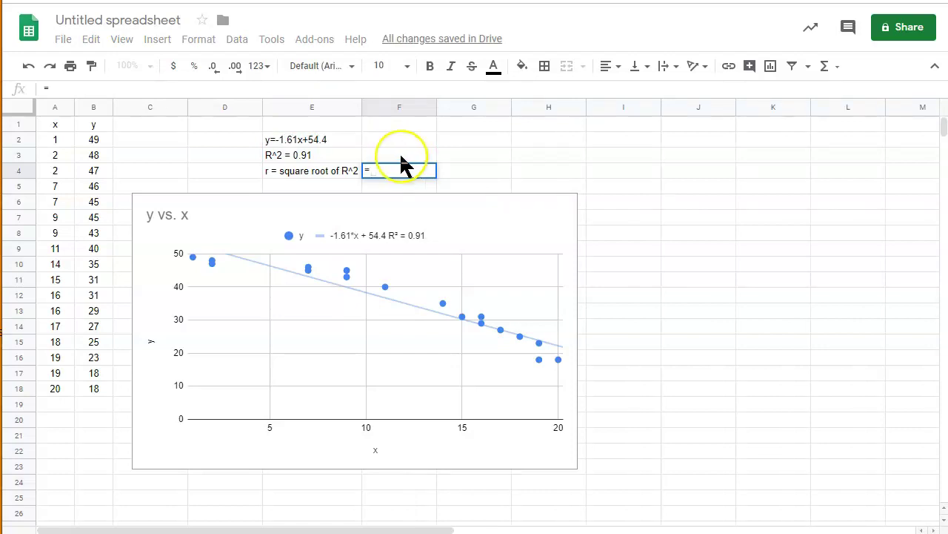
{"action": "type", "text": "sq"}
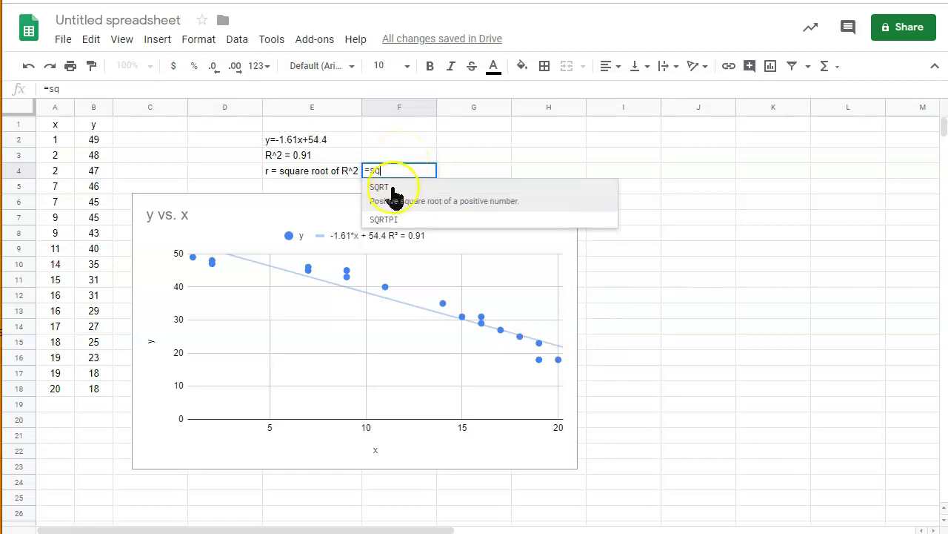
{"action": "left_click", "coordinate": [391, 189]}
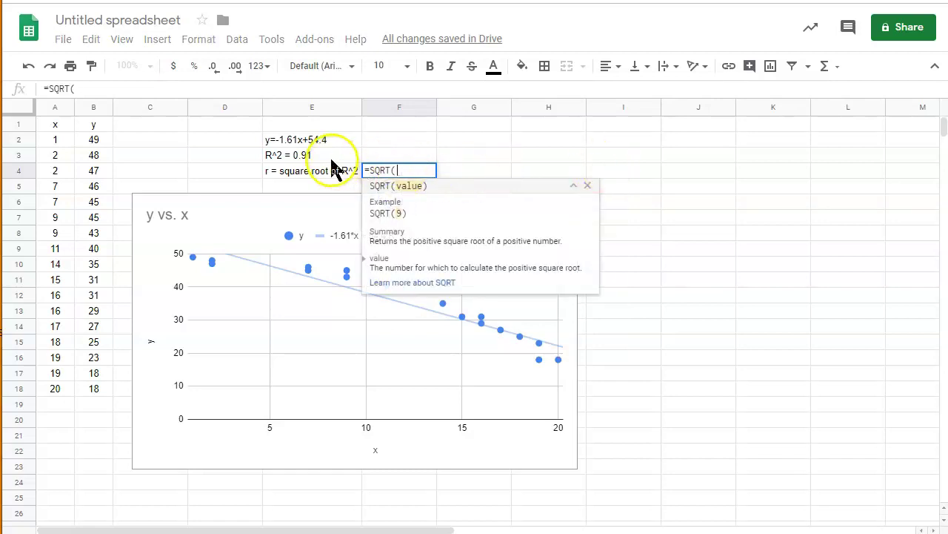
{"action": "type", "text": "0.91)"}
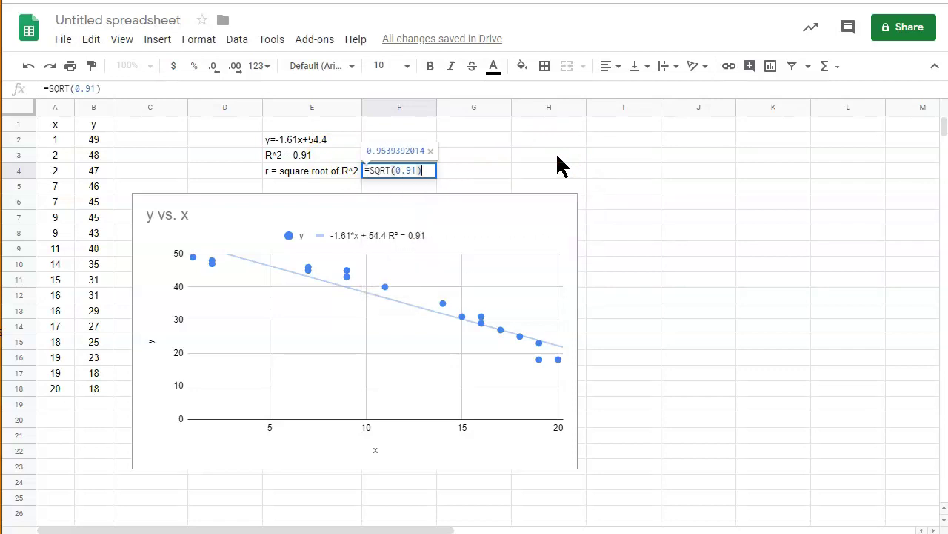
{"action": "key", "text": "Return"}
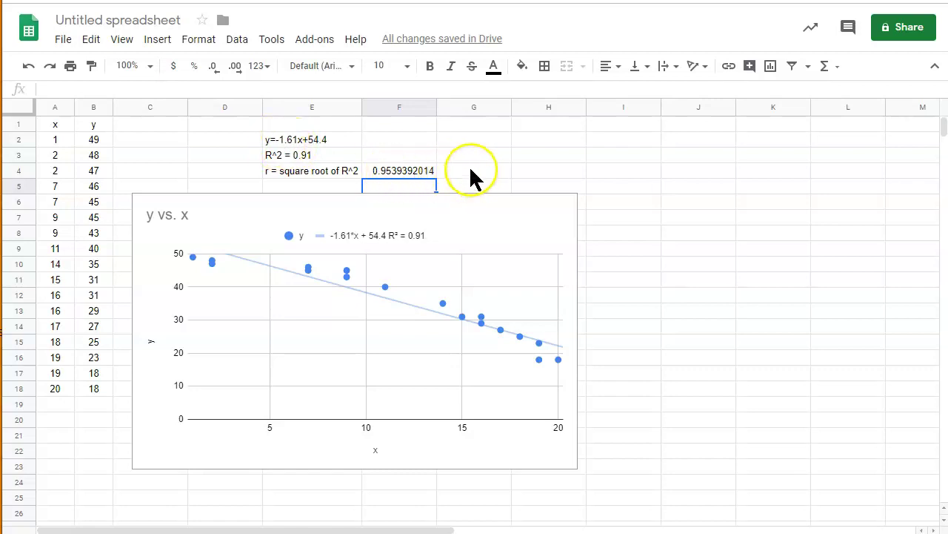
Clear a stray 0 entered into cell G4
{"action": "left_click", "coordinate": [456, 170]}
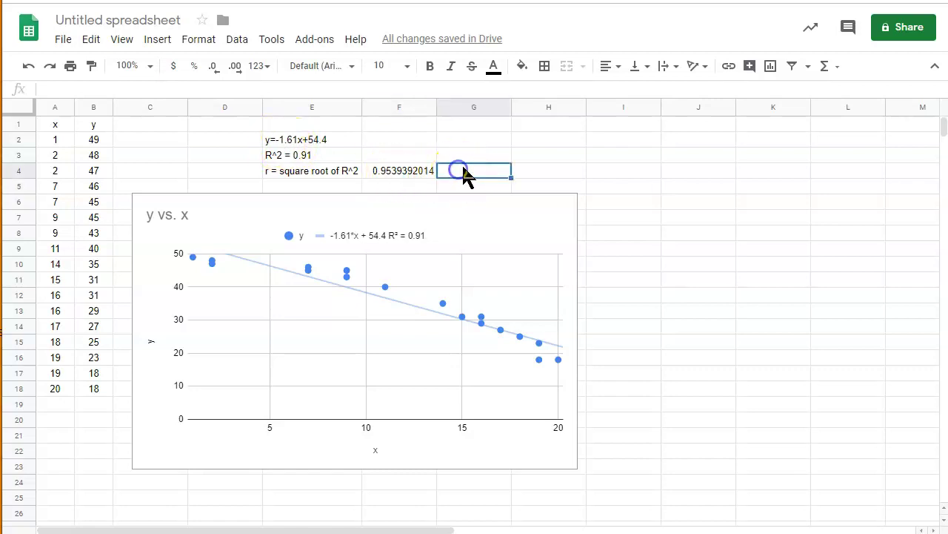
{"action": "type", "text": "-0."}
{"action": "left_click", "coordinate": [404, 170]}
{"action": "left_click", "coordinate": [489, 172]}
{"action": "key", "text": "Delete"}
Change F4's formula to =-SQRT(0.91), showing -0.9539392014
{"action": "left_click", "coordinate": [419, 172]}
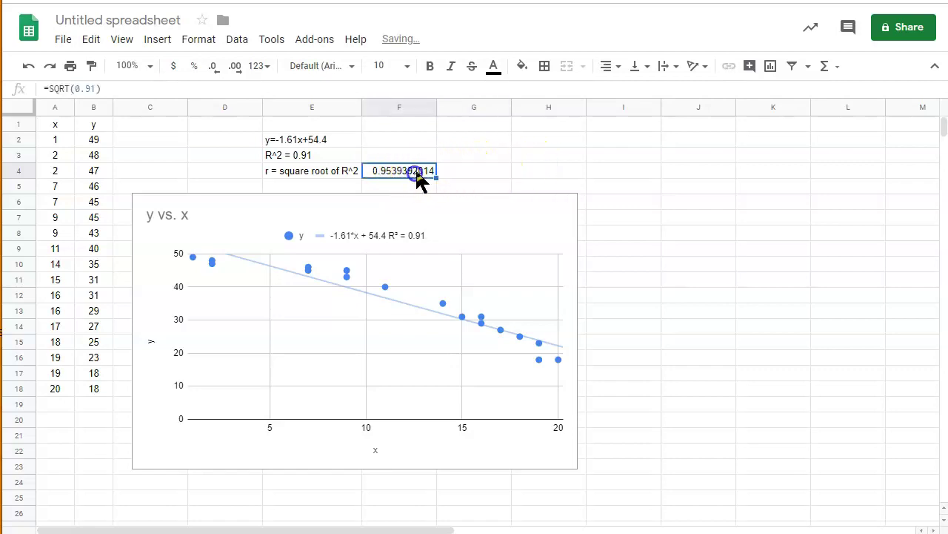
{"action": "left_click", "coordinate": [70, 88]}
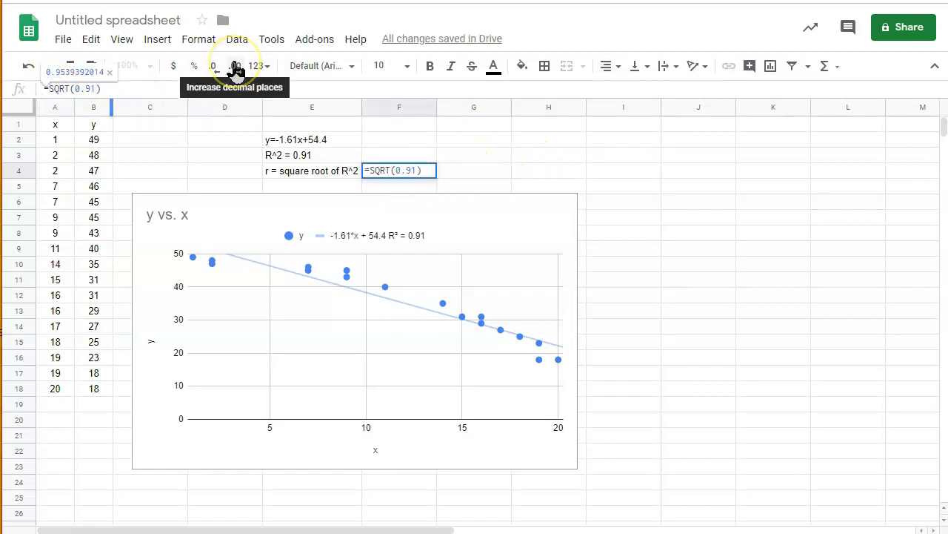
{"action": "type", "text": "-"}
{"action": "key", "text": "Return"}
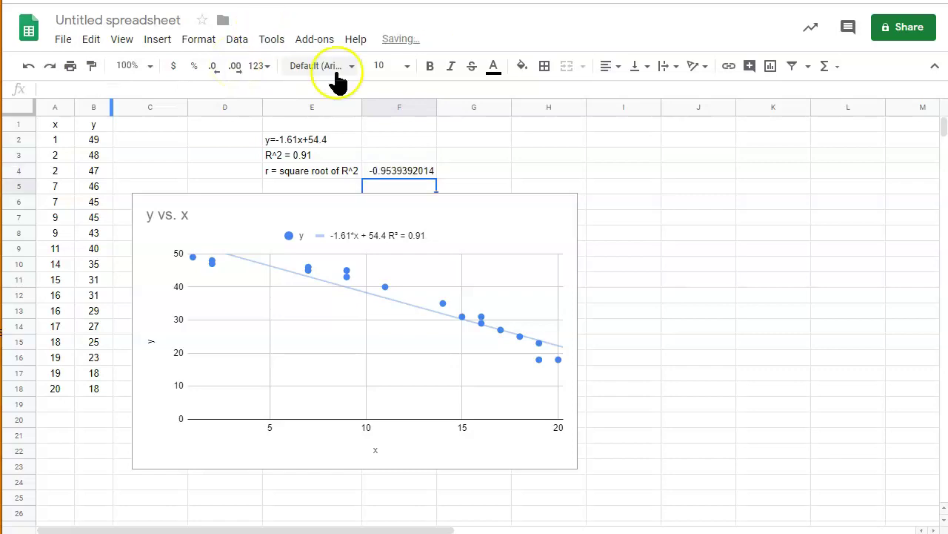
{"action": "left_click", "coordinate": [548, 156]}
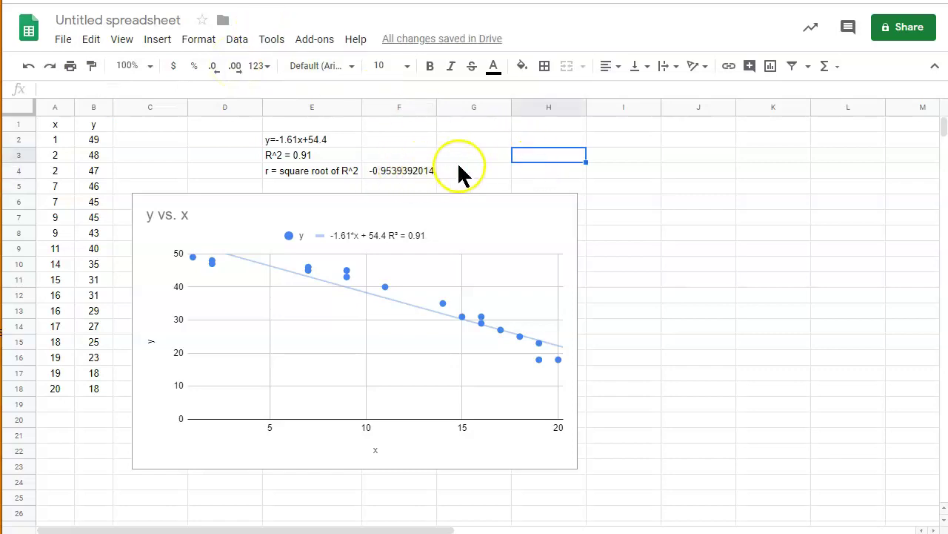
{"action": "left_click", "coordinate": [623, 171]}
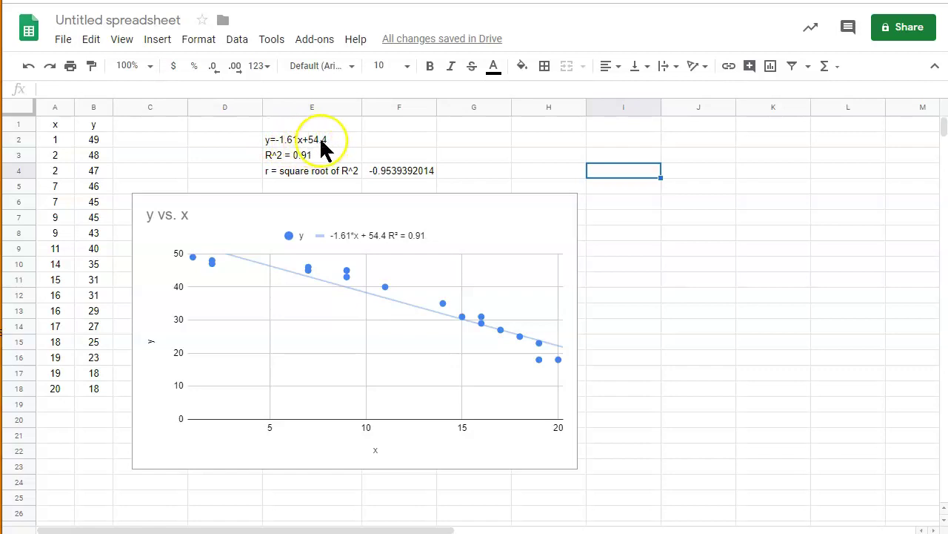
Label G2 as Slope and G3 as Y-intercept
{"action": "left_click", "coordinate": [478, 148]}
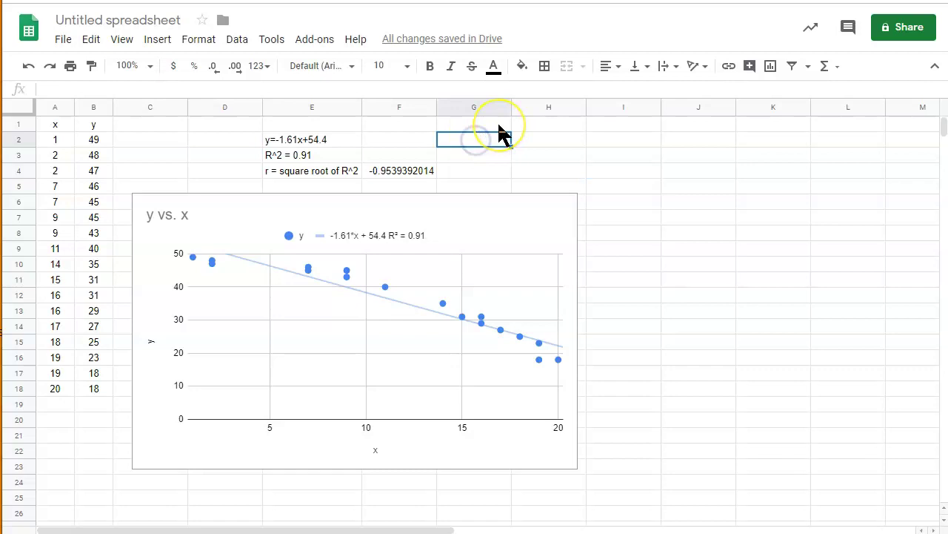
{"action": "type", "text": "Slope"}
{"action": "key", "text": "Return"}
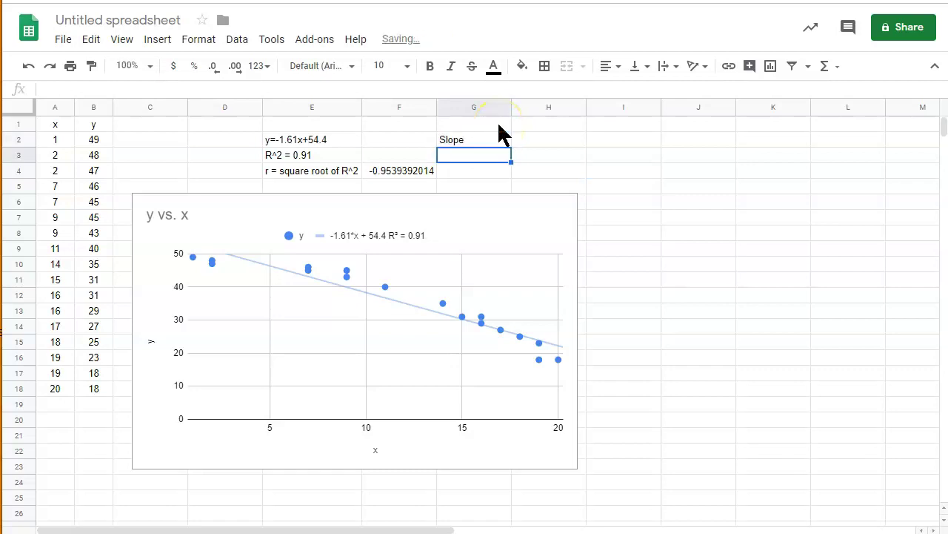
{"action": "type", "text": "Y-int"}
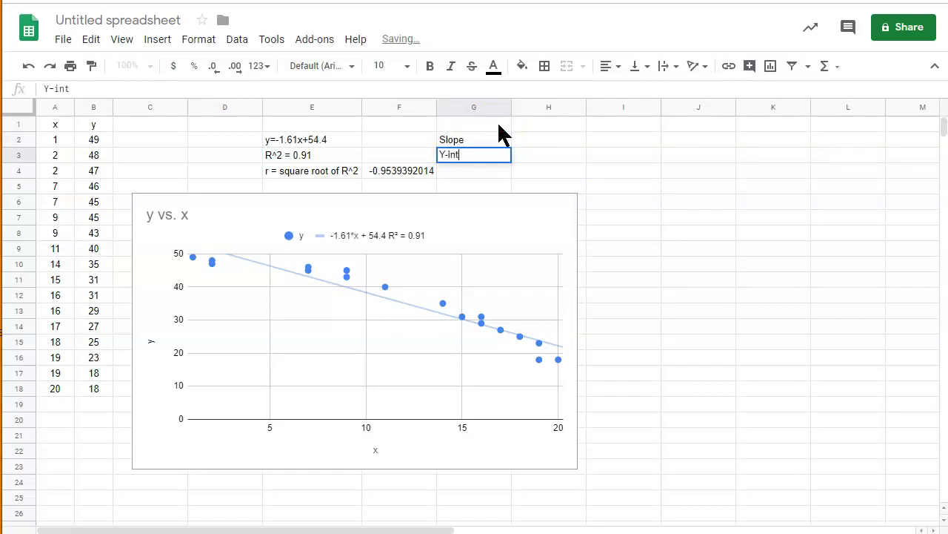
{"action": "type", "text": "ercept"}
{"action": "left_click", "coordinate": [606, 168]}
Compute the slope in H2 with =SLOPE(B2:B18,A2:A18), giving -1.609103917
{"action": "left_click", "coordinate": [552, 137]}
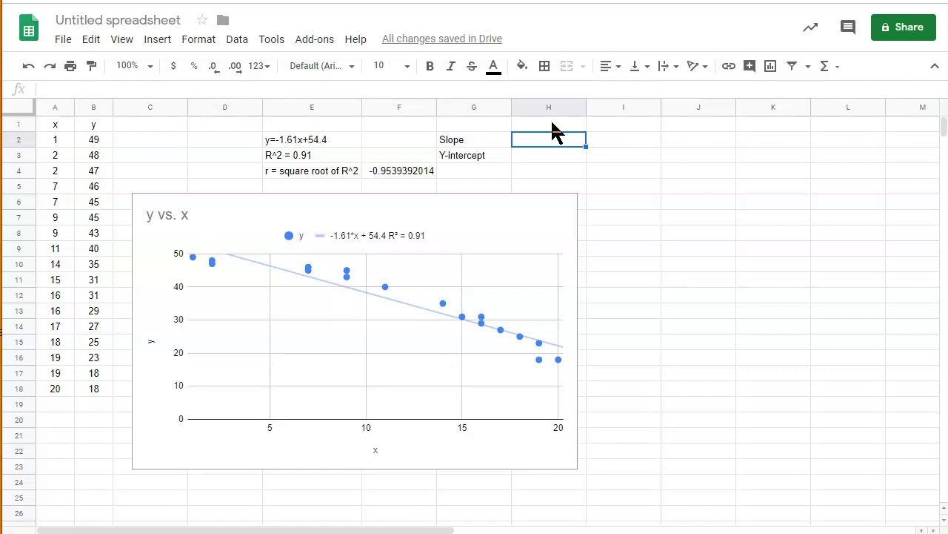
{"action": "type", "text": "="}
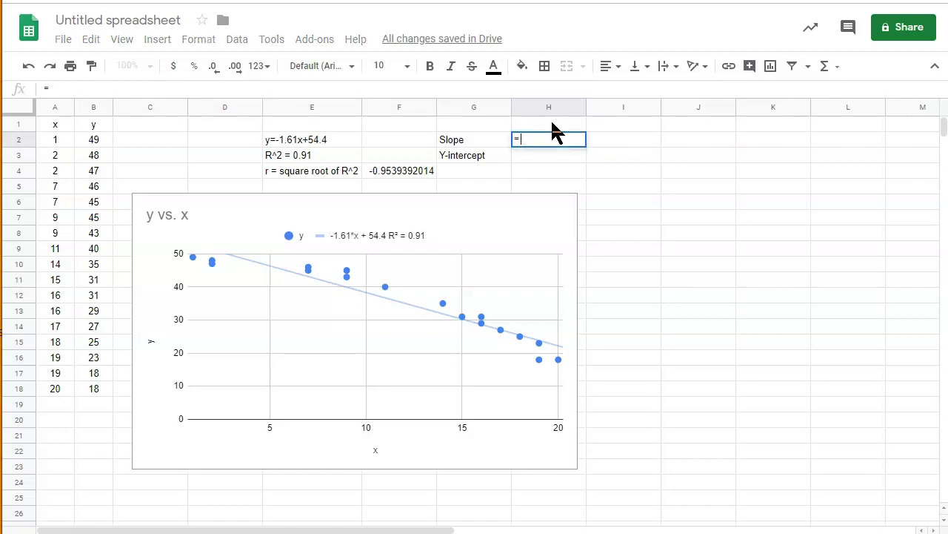
{"action": "type", "text": "SLOPE"}
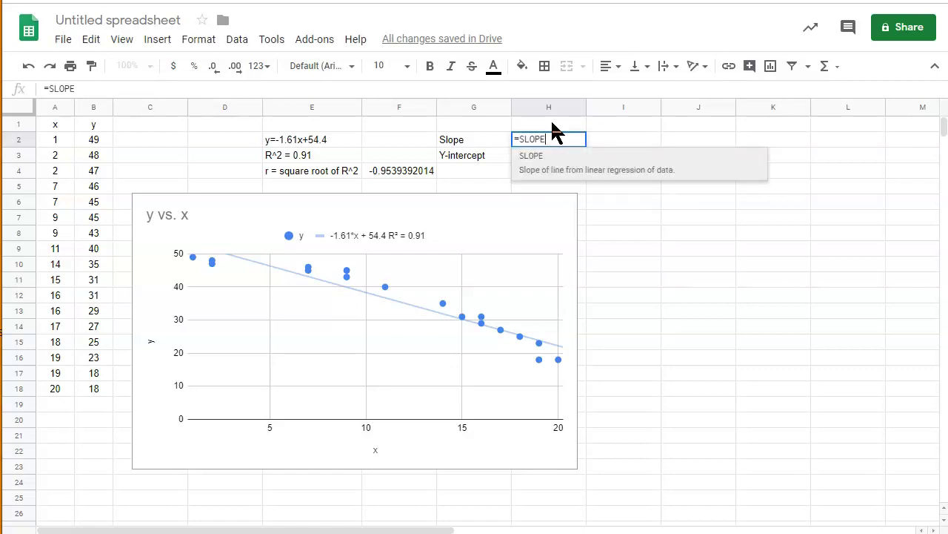
{"action": "type", "text": "("}
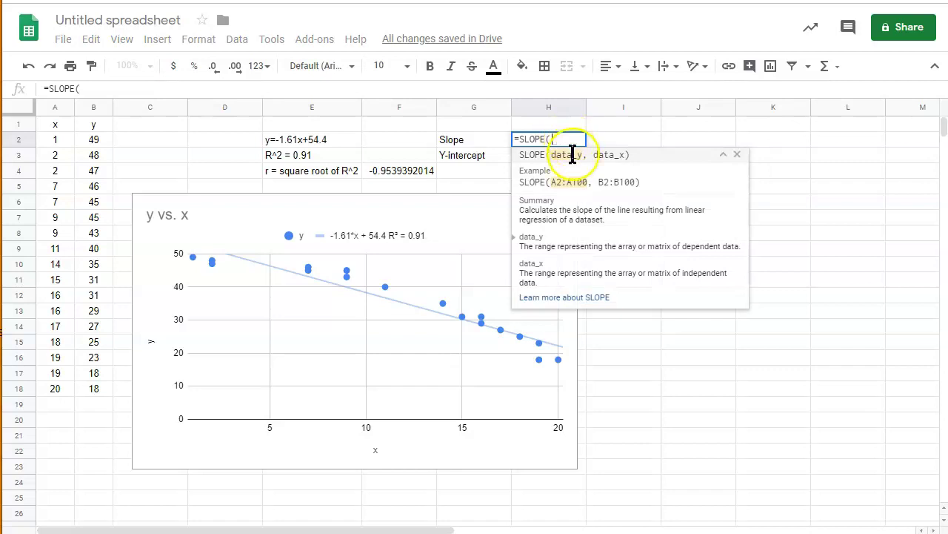
{"action": "left_click", "coordinate": [94, 141]}
{"action": "left_click_drag", "start_coordinate": [94, 141], "coordinate": [96, 388]}
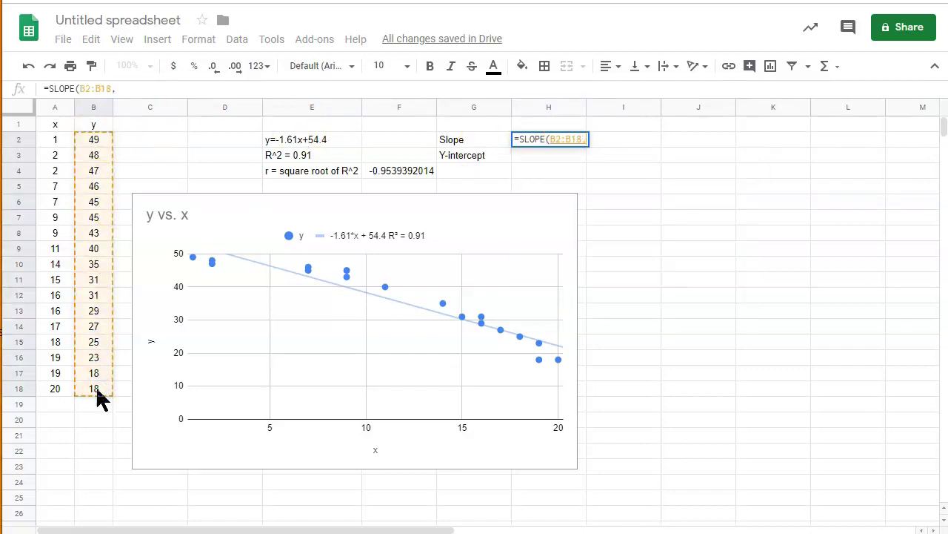
{"action": "type", "text": ","}
{"action": "left_click_drag", "start_coordinate": [55, 139], "coordinate": [55, 388]}
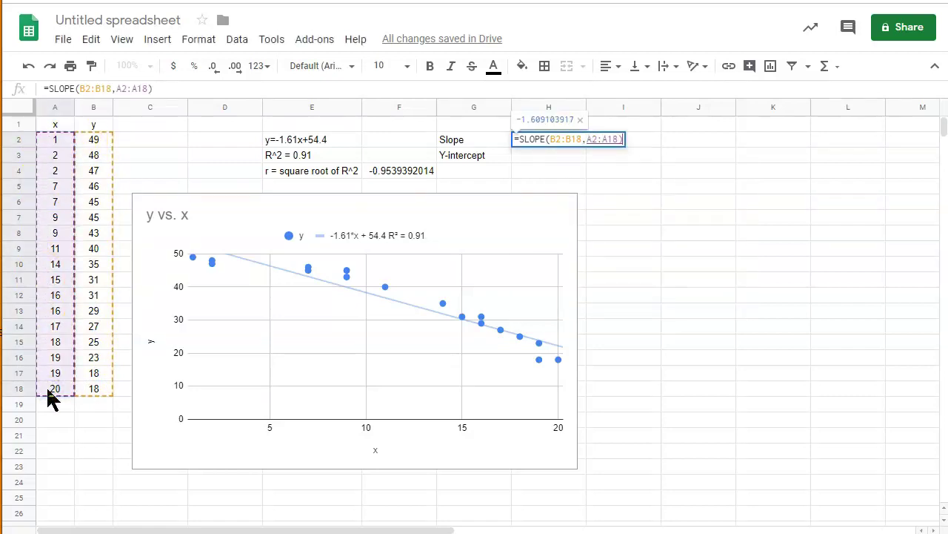
{"action": "type", "text": ")"}
{"action": "key", "text": "Return"}
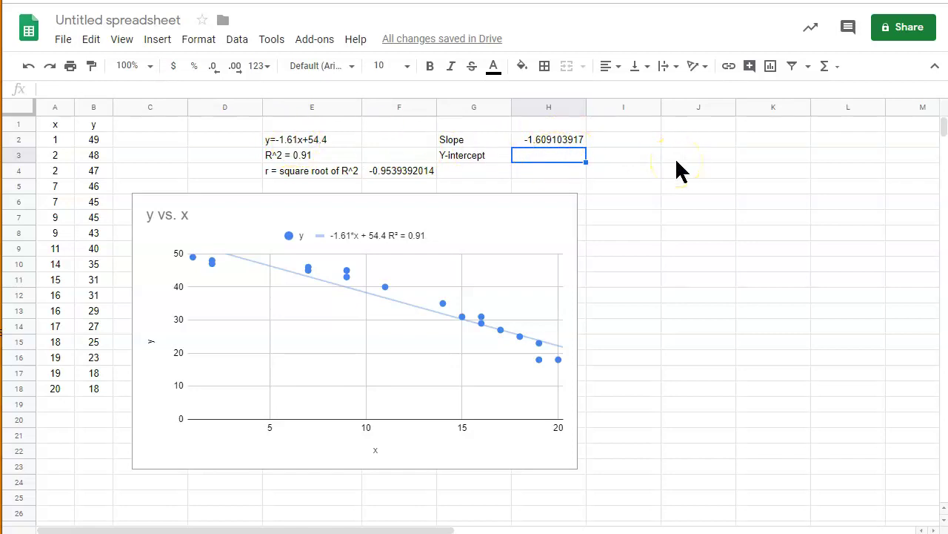
{"action": "type", "text": "=I"}
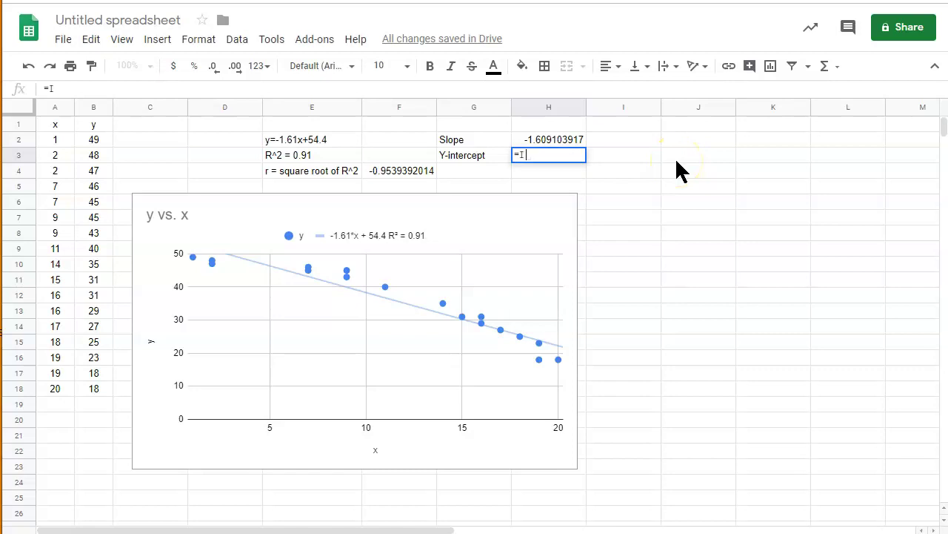
{"action": "type", "text": "NTERCEPT"}
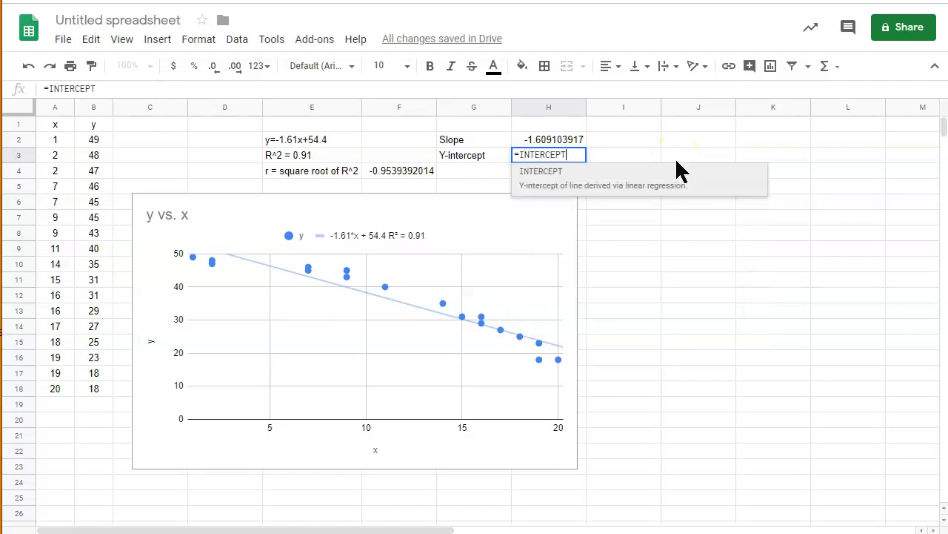
{"action": "type", "text": "("}
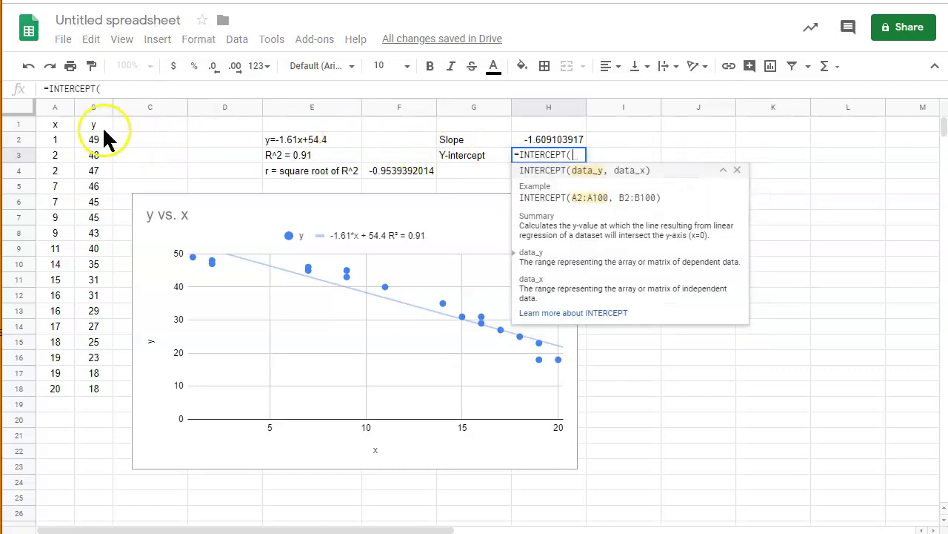
Enter =INTERCEPT(B2:B18,A2:A18) in H3, giving 54.41405831
{"action": "left_click_drag", "start_coordinate": [94, 139], "coordinate": [99, 389]}
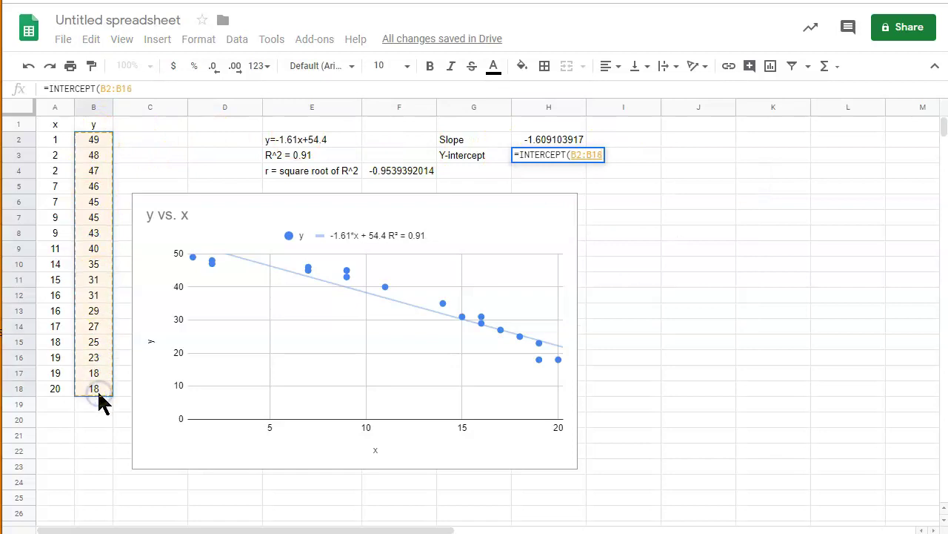
{"action": "type", "text": ","}
{"action": "left_click_drag", "start_coordinate": [55, 139], "coordinate": [55, 388]}
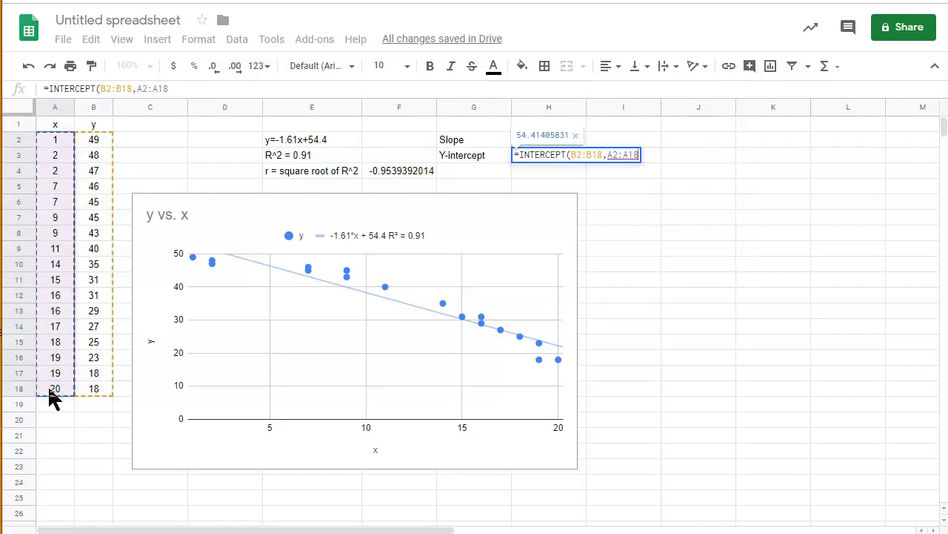
{"action": "type", "text": ")"}
{"action": "key", "text": "Return"}
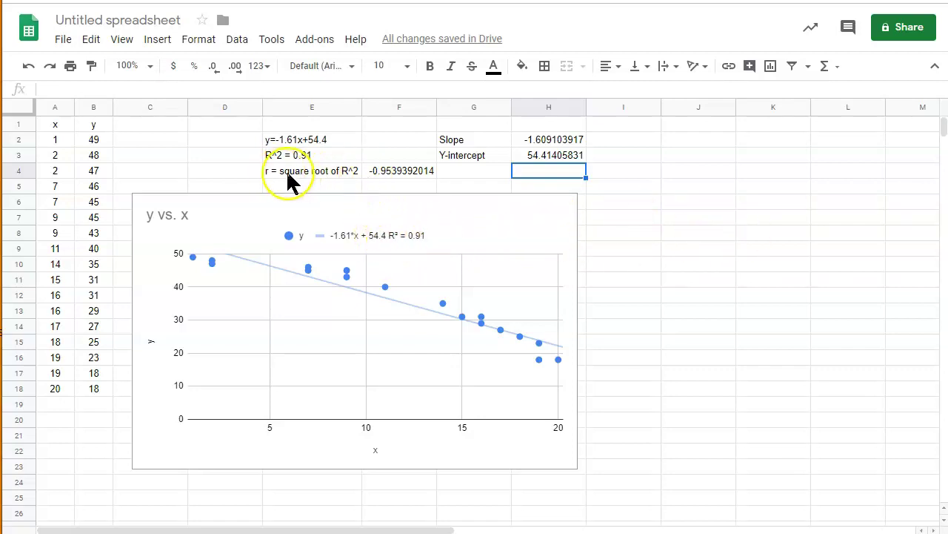
{"action": "left_click", "coordinate": [473, 170]}
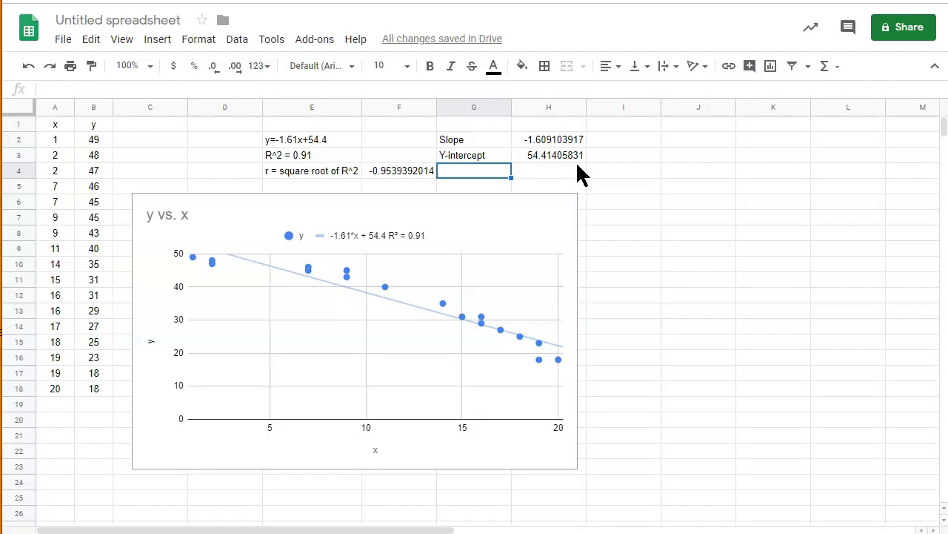
{"action": "type", "text": "r"}
Label G4 as r and right-align the labels in G2:G4
{"action": "key", "text": "Tab"}
{"action": "key", "text": "Tab"}
{"action": "left_click_drag", "start_coordinate": [473, 140], "coordinate": [473, 171]}
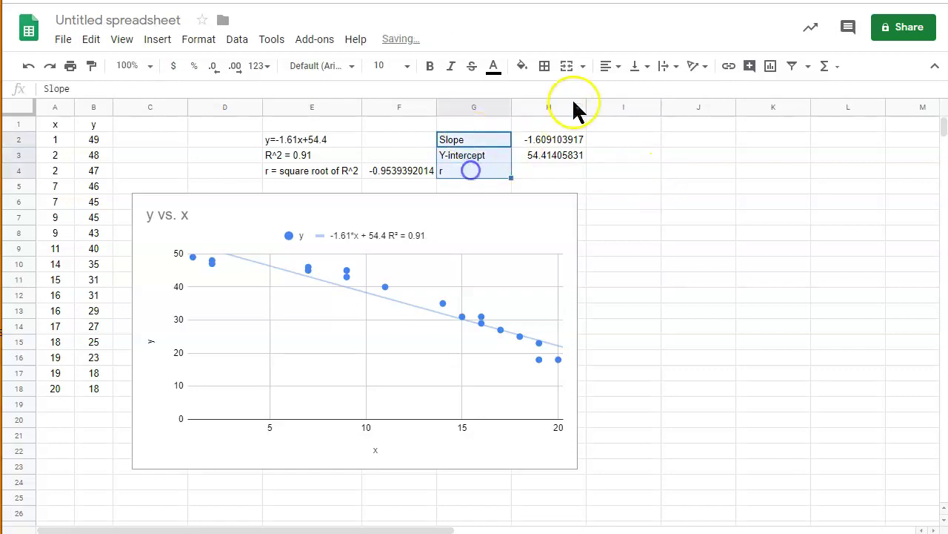
{"action": "left_click", "coordinate": [610, 66]}
{"action": "left_click", "coordinate": [645, 92]}
Compute r in H4 with =CORREL(B2:B18,A2:A18), giving -0.9539399721
{"action": "left_click", "coordinate": [548, 170]}
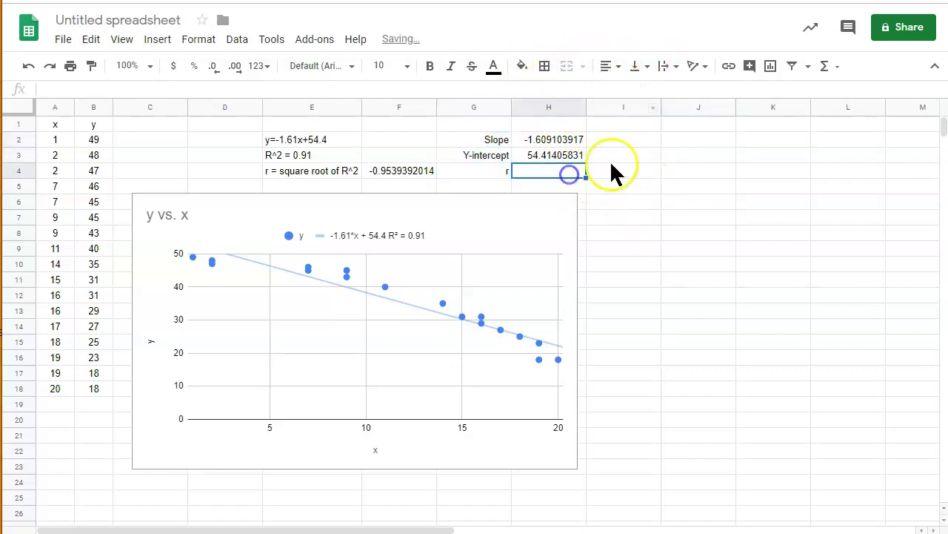
{"action": "type", "text": "="}
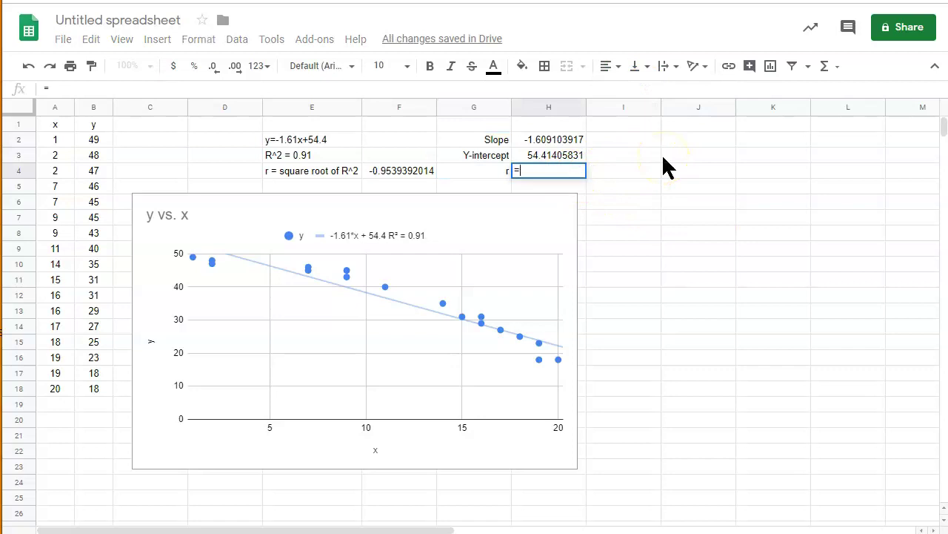
{"action": "type", "text": "CORREL"}
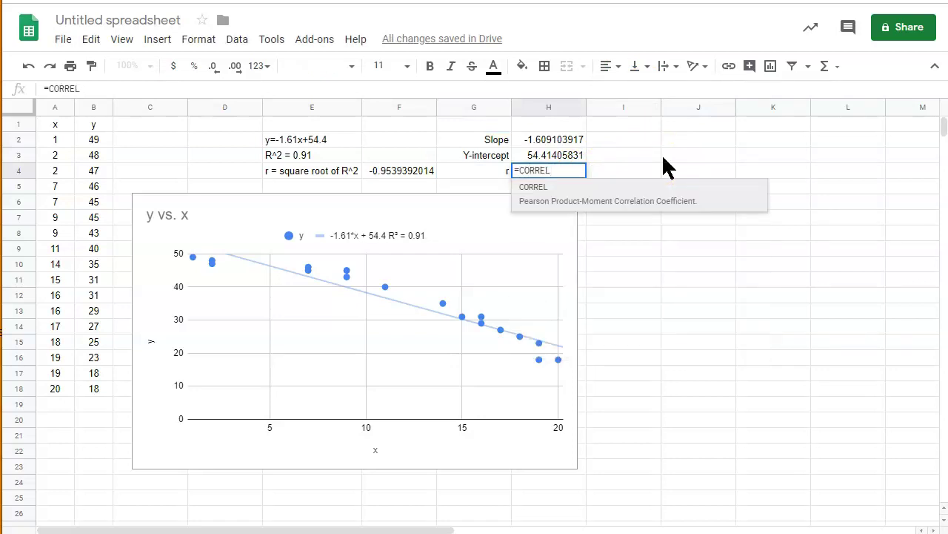
{"action": "type", "text": "("}
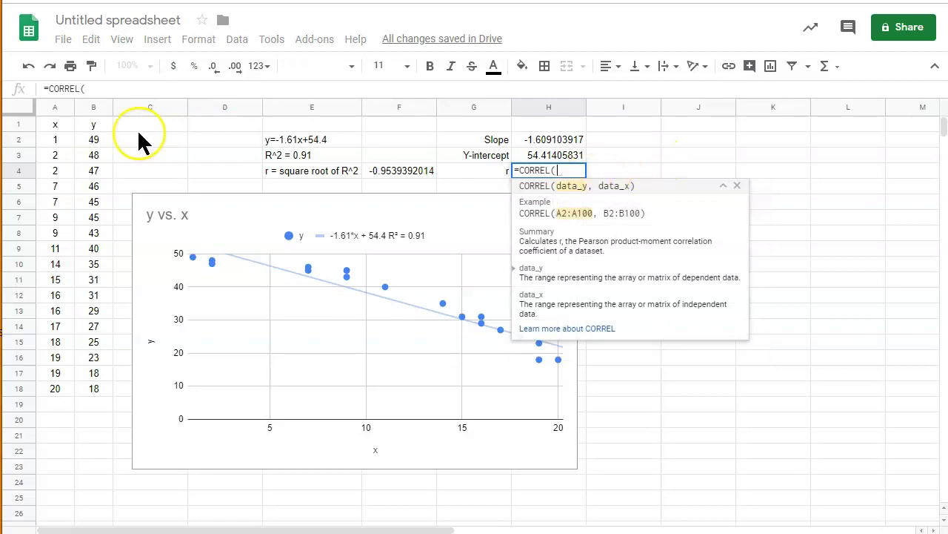
{"action": "left_click_drag", "start_coordinate": [94, 139], "coordinate": [97, 389]}
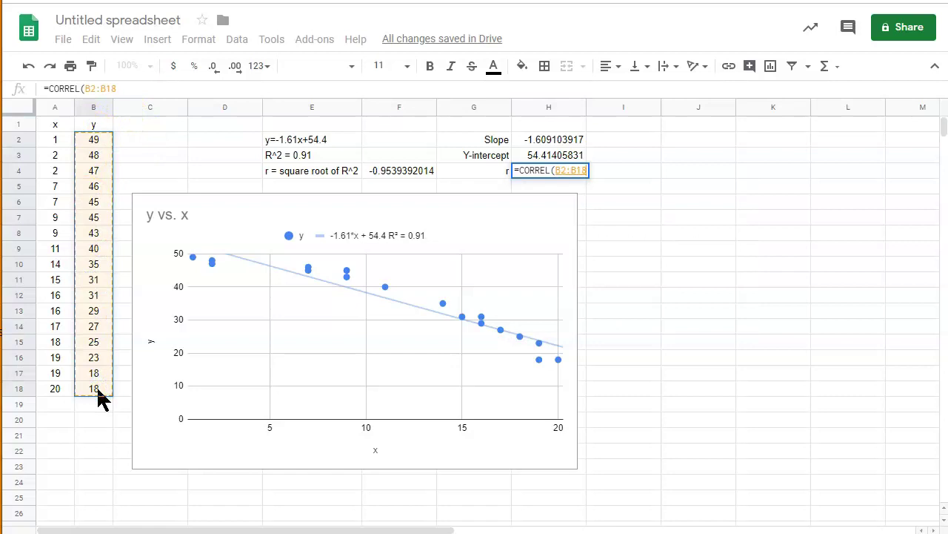
{"action": "type", "text": ","}
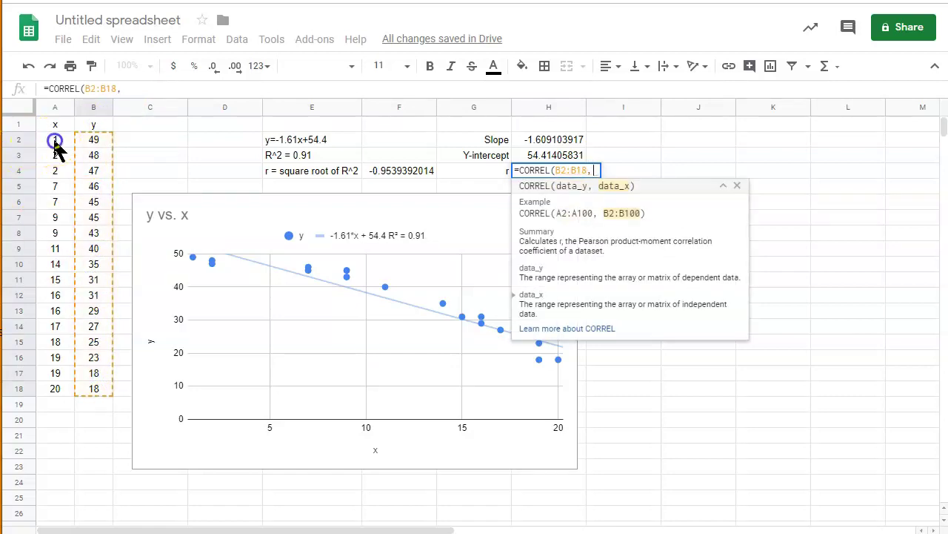
{"action": "left_click_drag", "start_coordinate": [55, 140], "coordinate": [57, 388]}
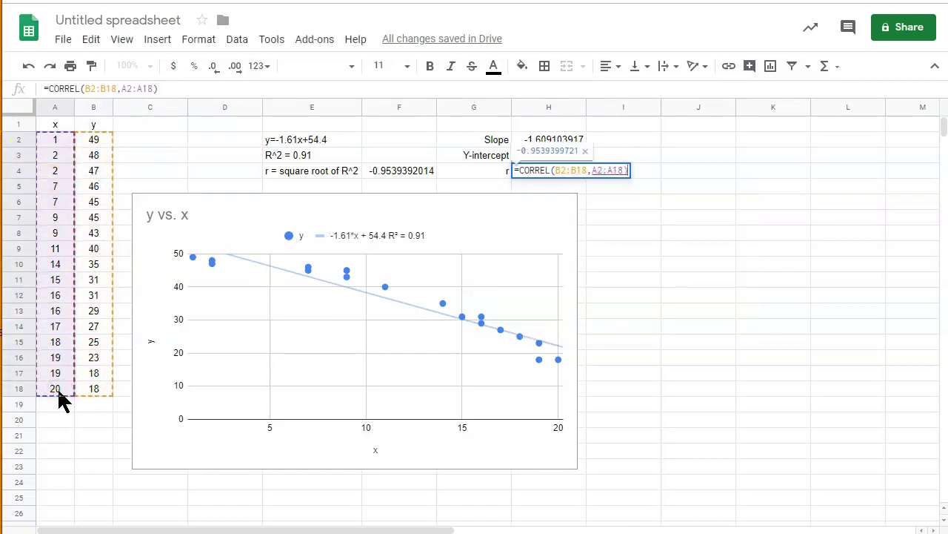
{"action": "key", "text": "Return"}
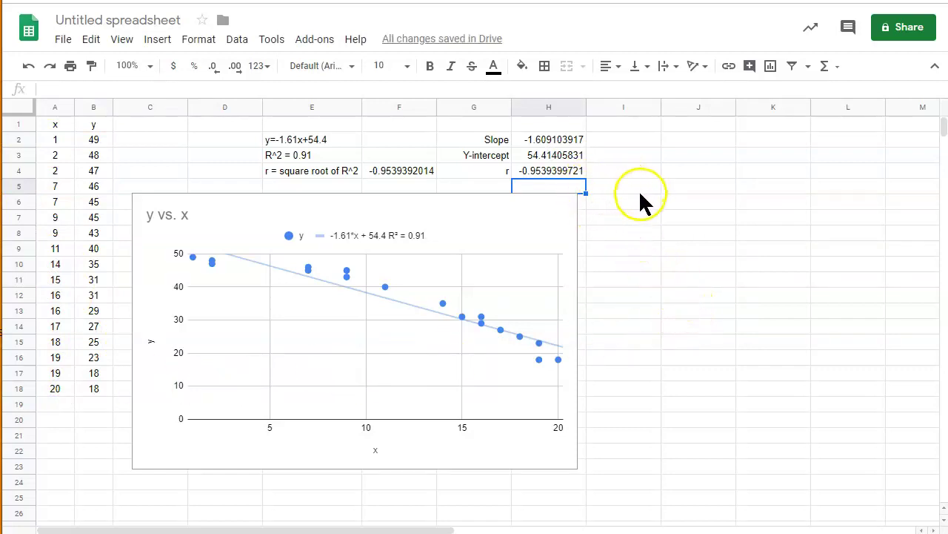
Label G5 as R^2 and move the chart slightly lower
{"action": "left_click", "coordinate": [619, 163]}
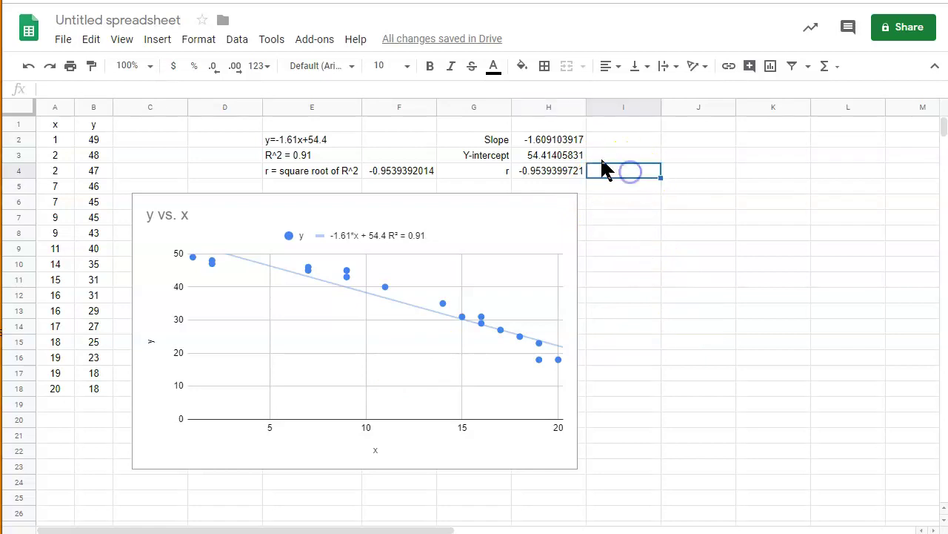
{"action": "left_click", "coordinate": [495, 184]}
{"action": "type", "text": "R^2"}
{"action": "left_click", "coordinate": [794, 221]}
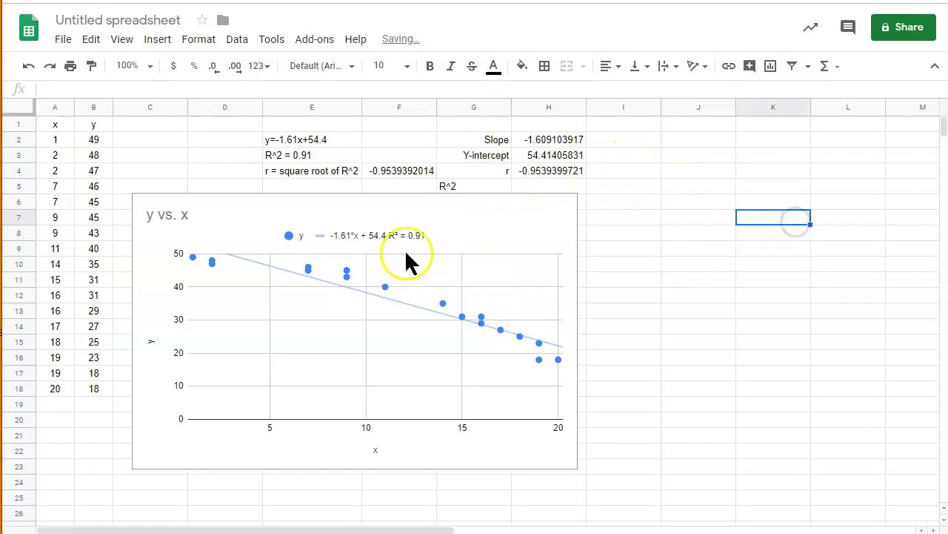
{"action": "left_click", "coordinate": [469, 228]}
{"action": "left_click_drag", "start_coordinate": [355, 209], "coordinate": [355, 235]}
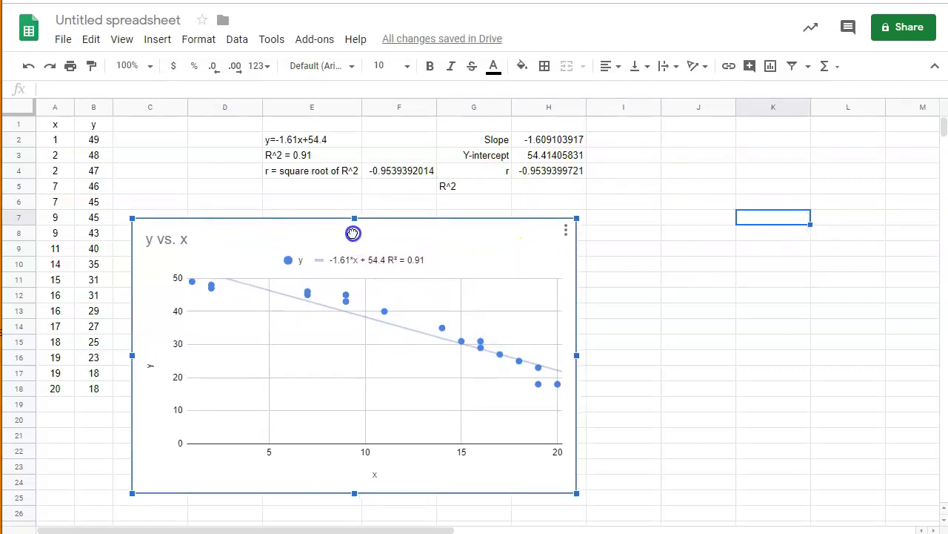
{"action": "left_click", "coordinate": [549, 202]}
Right-align G5 and compute R² in H5 with =H4^2, giving 0.9100014703
{"action": "left_click", "coordinate": [474, 186]}
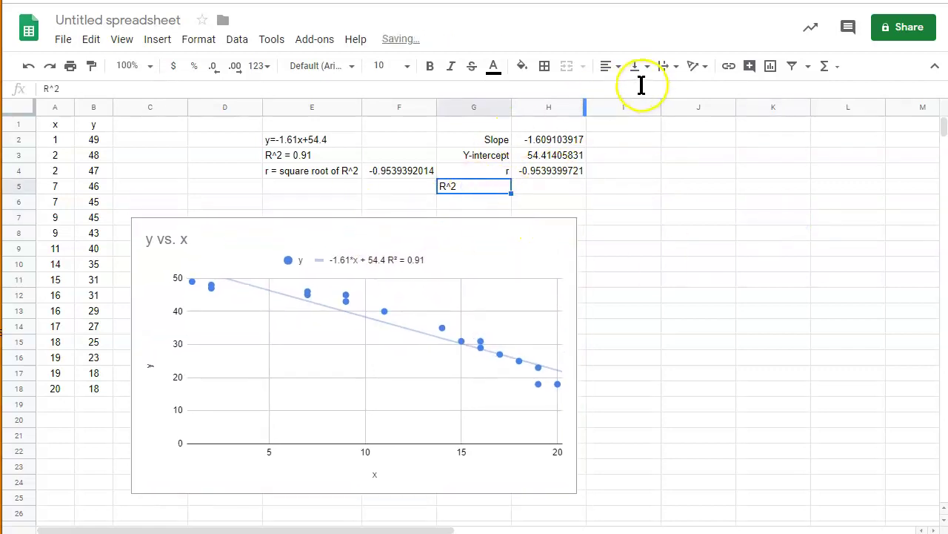
{"action": "left_click", "coordinate": [609, 66]}
{"action": "left_click", "coordinate": [643, 92]}
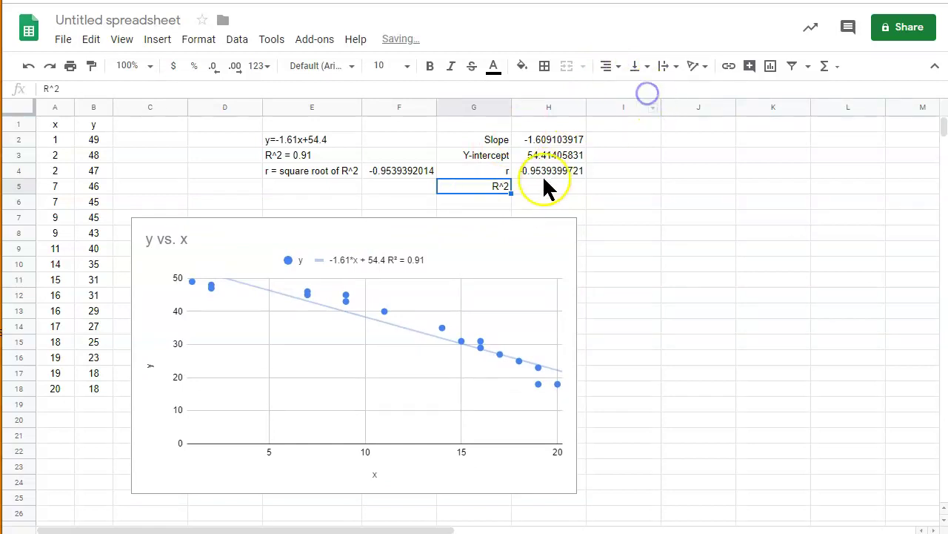
{"action": "left_click", "coordinate": [548, 186]}
{"action": "type", "text": "="}
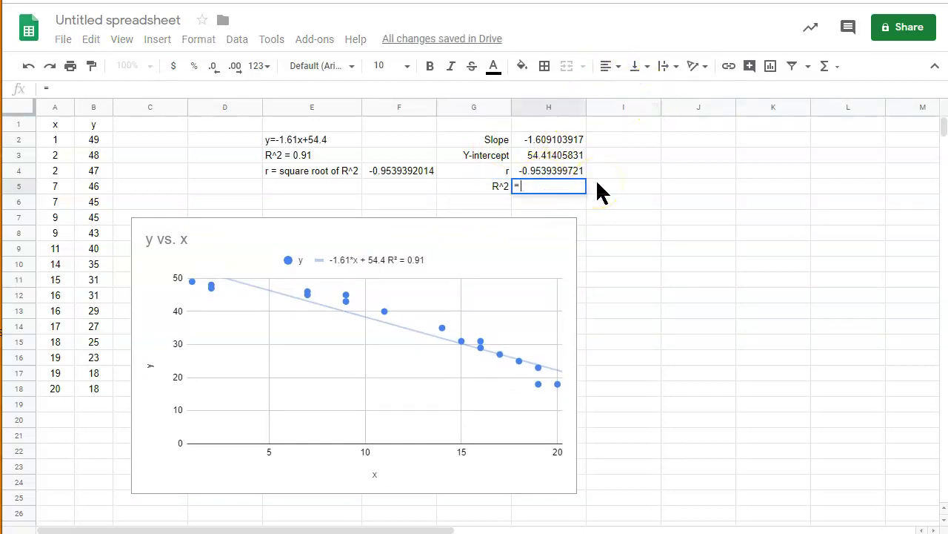
{"action": "left_click", "coordinate": [552, 171]}
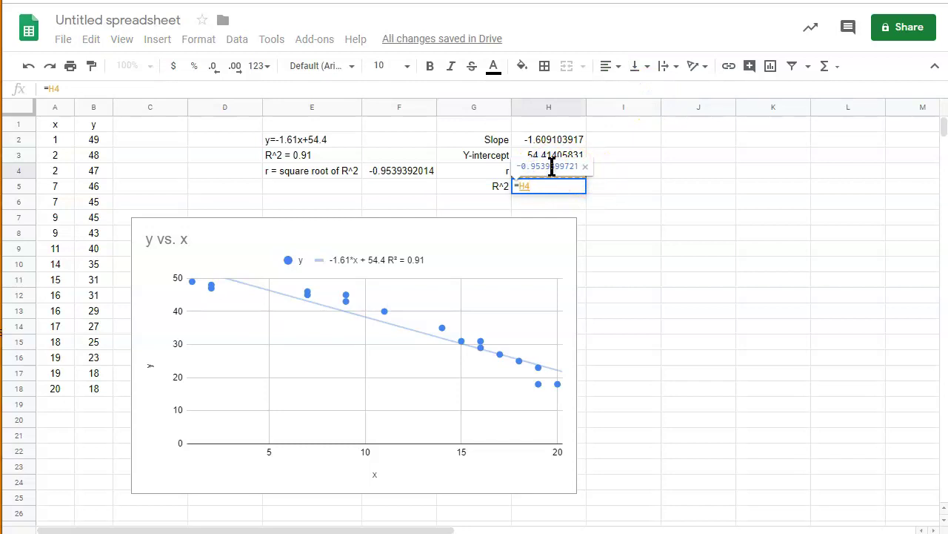
{"action": "type", "text": "^2"}
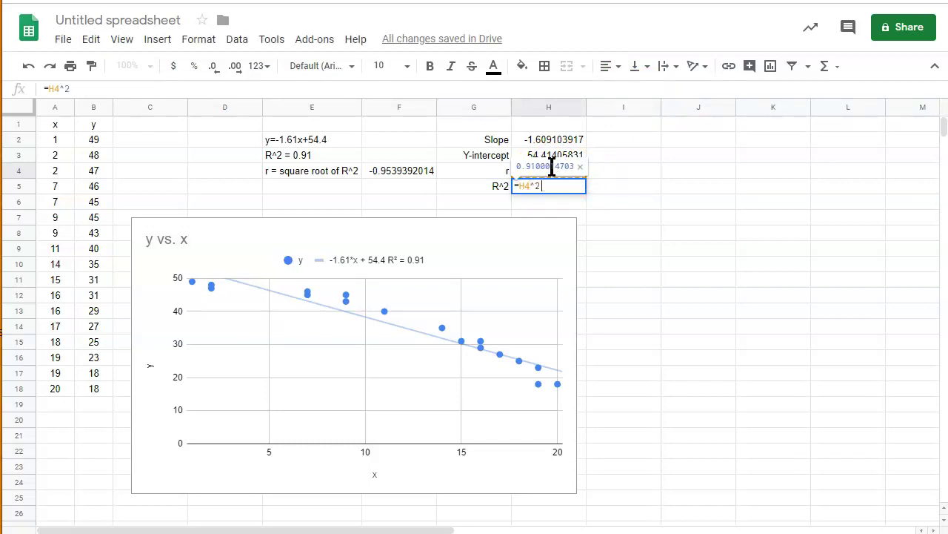
{"action": "key", "text": "Return"}
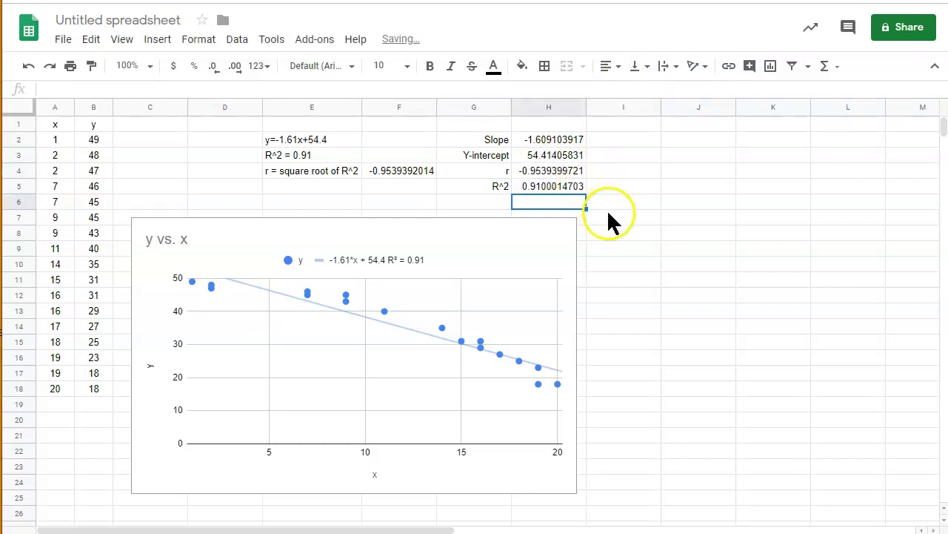
{"action": "left_click", "coordinate": [614, 221]}
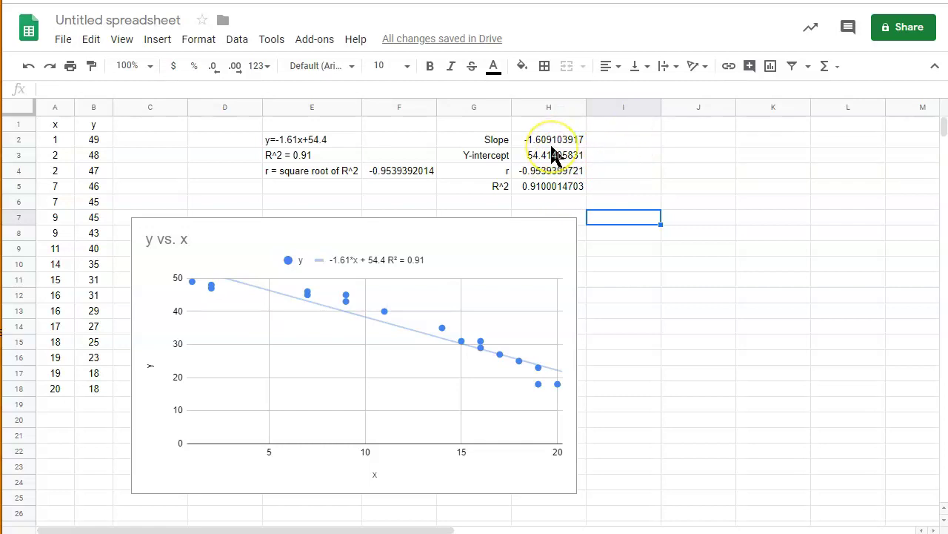
Select the cell beside the slope value (I2) to start the formula notes
{"action": "left_click", "coordinate": [626, 142]}
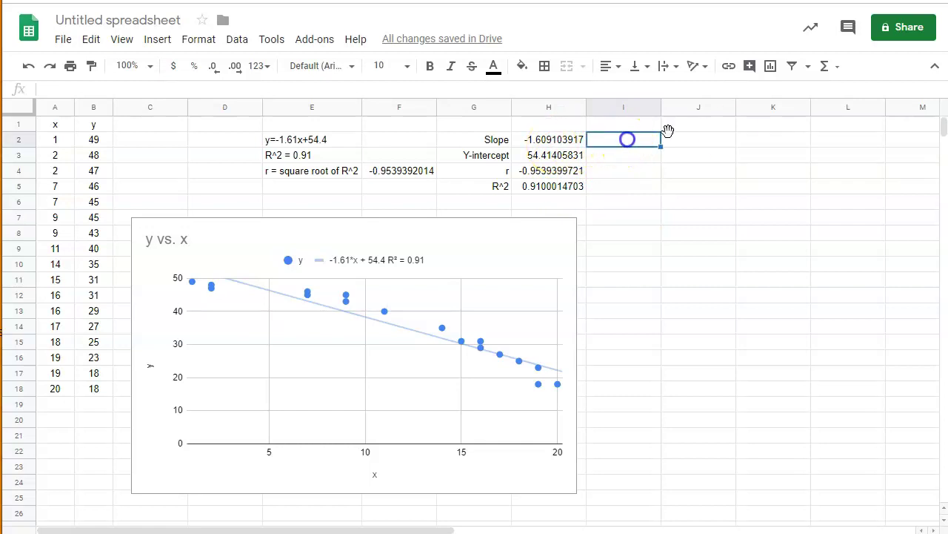